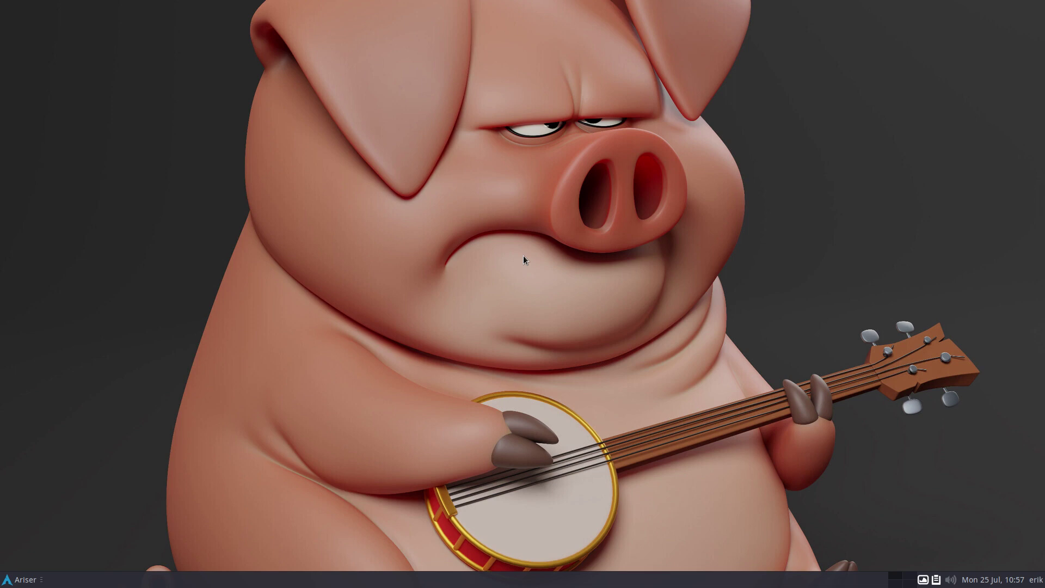
- Try the Ctrl+Alt+T terminal shortcut, dismiss its missing-alacritty error, and open the applications menu
{"action": "key", "text": "ctrl+alt+t"}
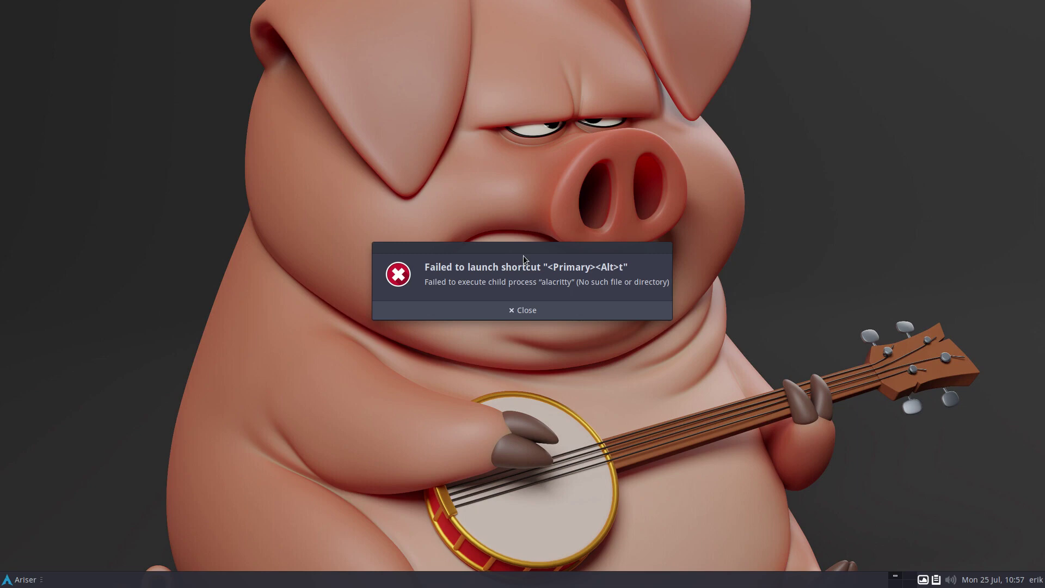
{"action": "left_click", "coordinate": [536, 310]}
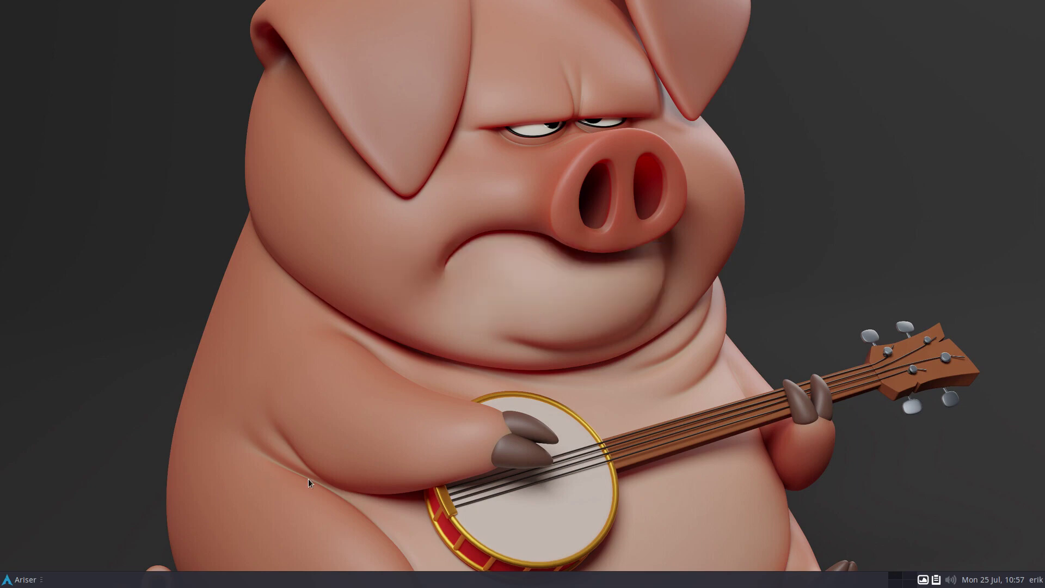
{"action": "left_click", "coordinate": [17, 582]}
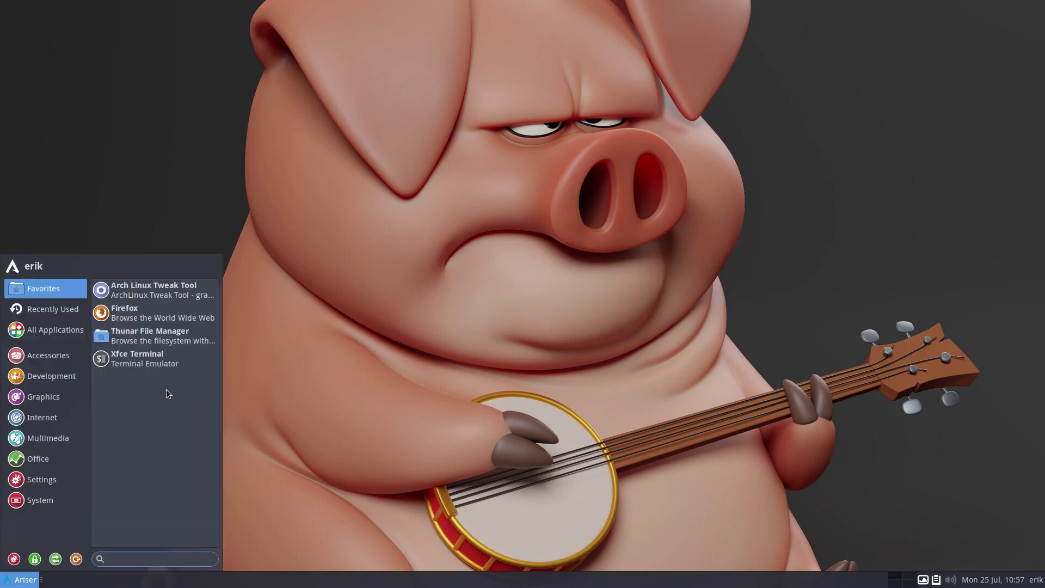
- Launch Xfce Terminal and run a full system upgrade with sudo pacman -Syyu
{"action": "left_click", "coordinate": [157, 359]}
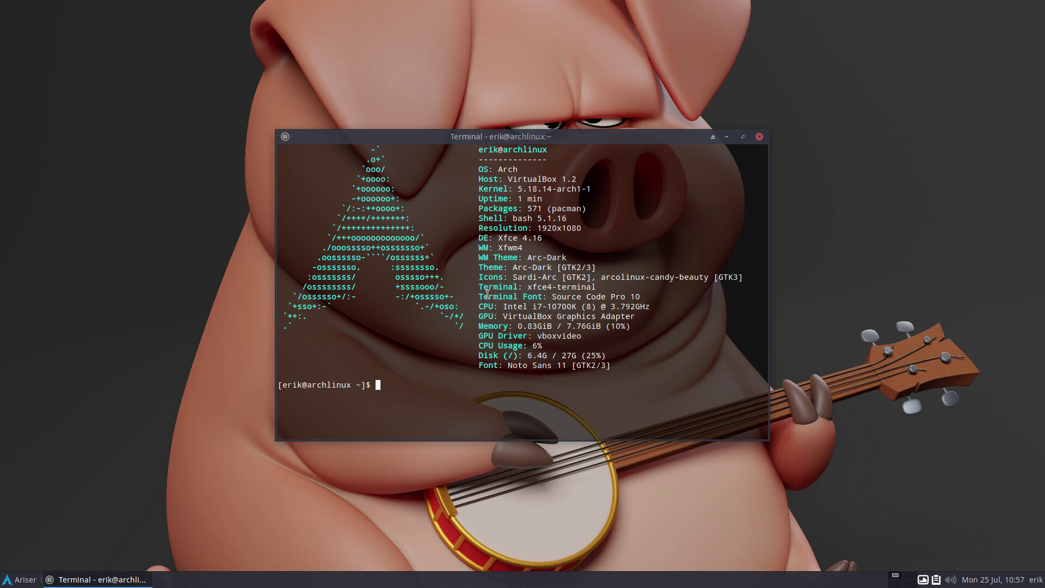
{"action": "type", "text": "sudo pacman -Syyu"}
{"action": "key", "text": "Return"}
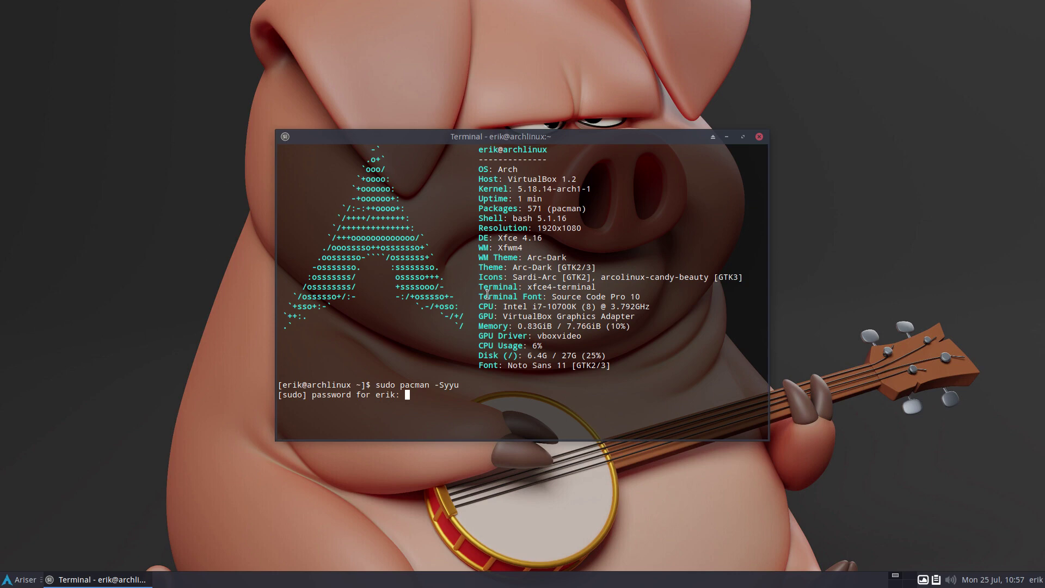
{"action": "key", "text": "Return"}
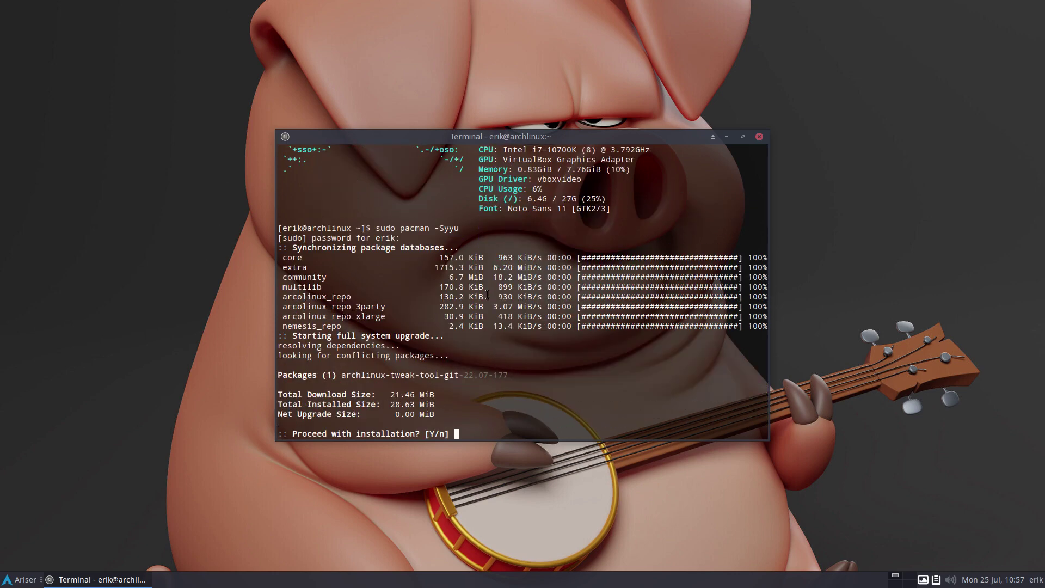
{"action": "key", "text": "Return"}
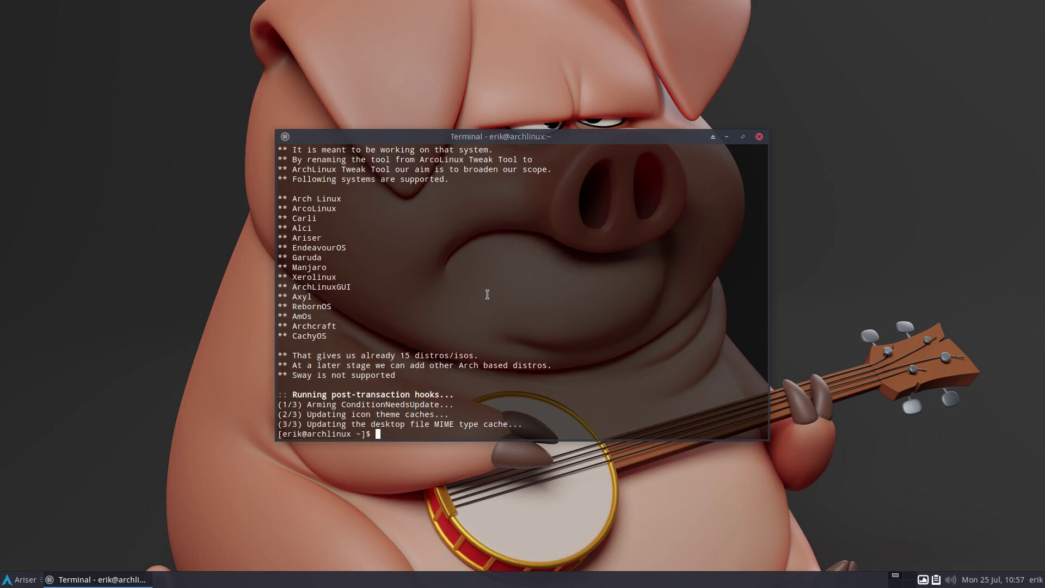
- Install alacritty with sudo pacman -S alacritty and confirm
{"action": "type", "text": "sidp"}
{"action": "key", "text": "BackSpace"}
{"action": "key", "text": "BackSpace"}
{"action": "key", "text": "BackSpace"}
{"action": "key", "text": "BackSpace"}
{"action": "key", "text": "BackSpace"}
{"action": "type", "text": "udo pamc"}
{"action": "key", "text": "BackSpace"}
{"action": "key", "text": "BackSpace"}
{"action": "type", "text": "cman -S alacritty"}
{"action": "key", "text": "Return"}
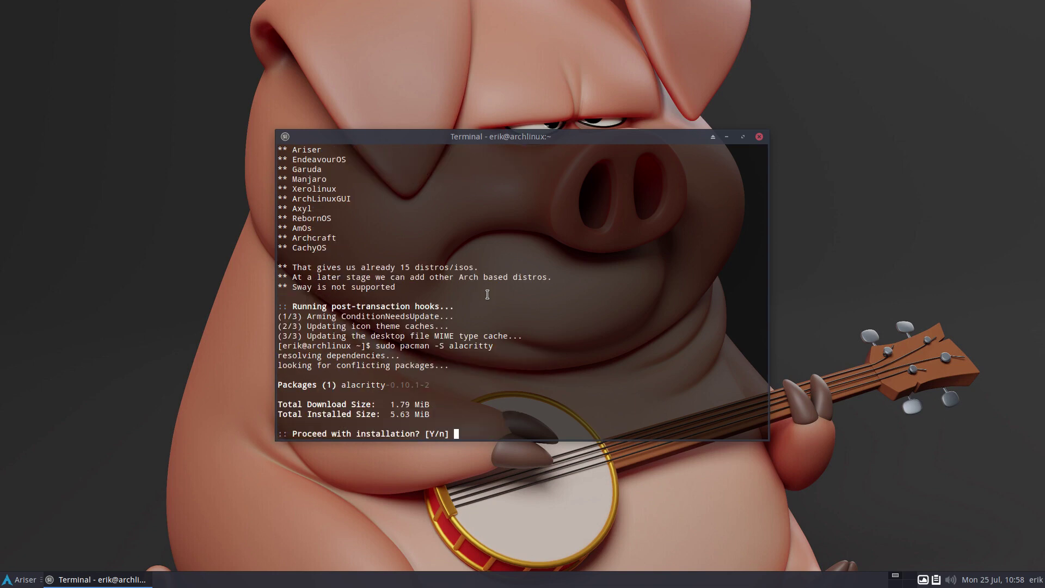
{"action": "key", "text": "Return"}
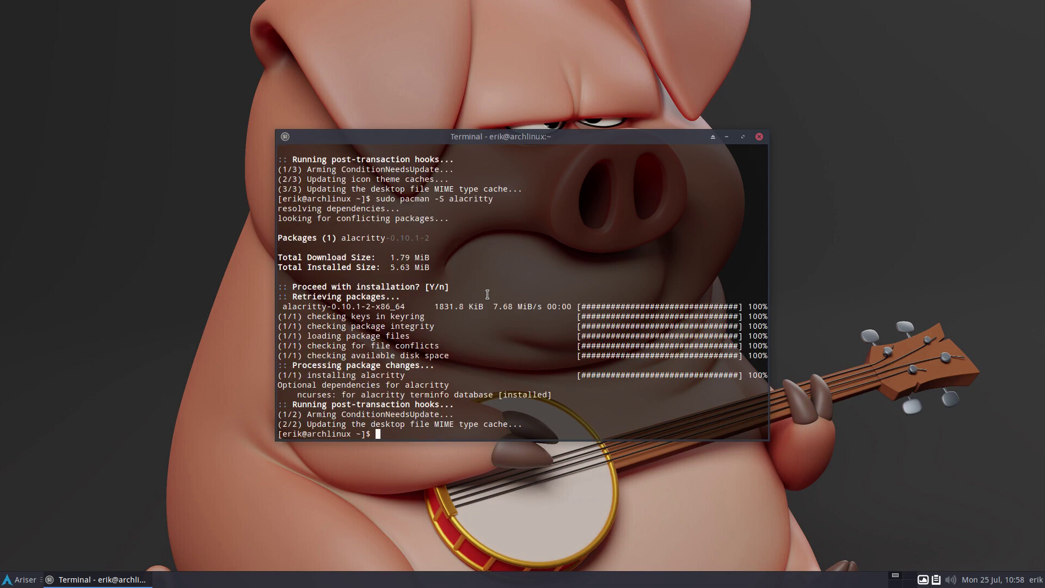
- Launch ATT with the att command, move the terminal lower left, and widen ATT to four columns
{"action": "type", "text": "att"}
{"action": "key", "text": "Return"}
{"action": "key", "text": "Return"}
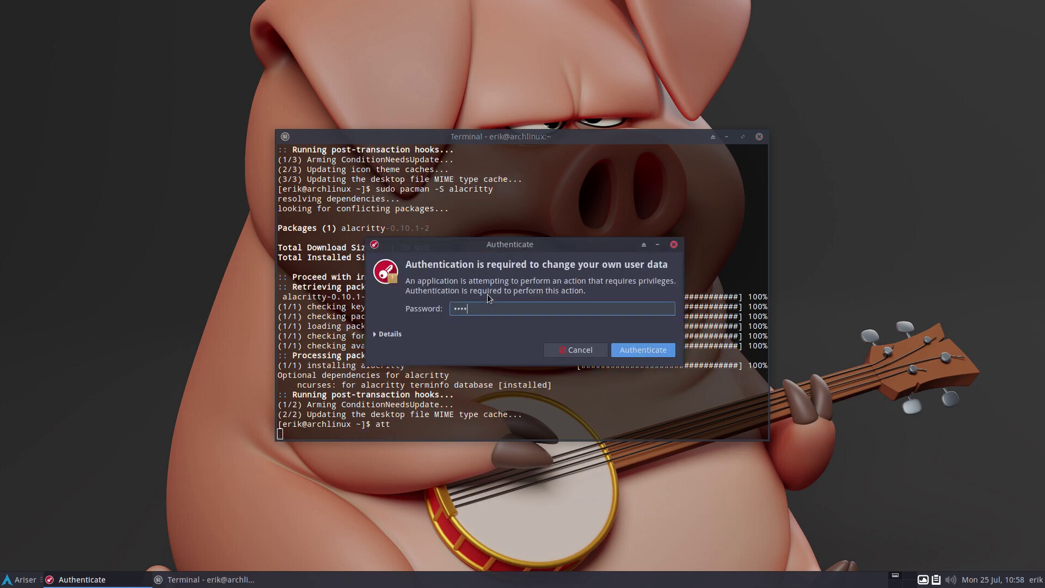
{"action": "left_click_drag", "start_coordinate": [513, 135], "coordinate": [238, 247]}
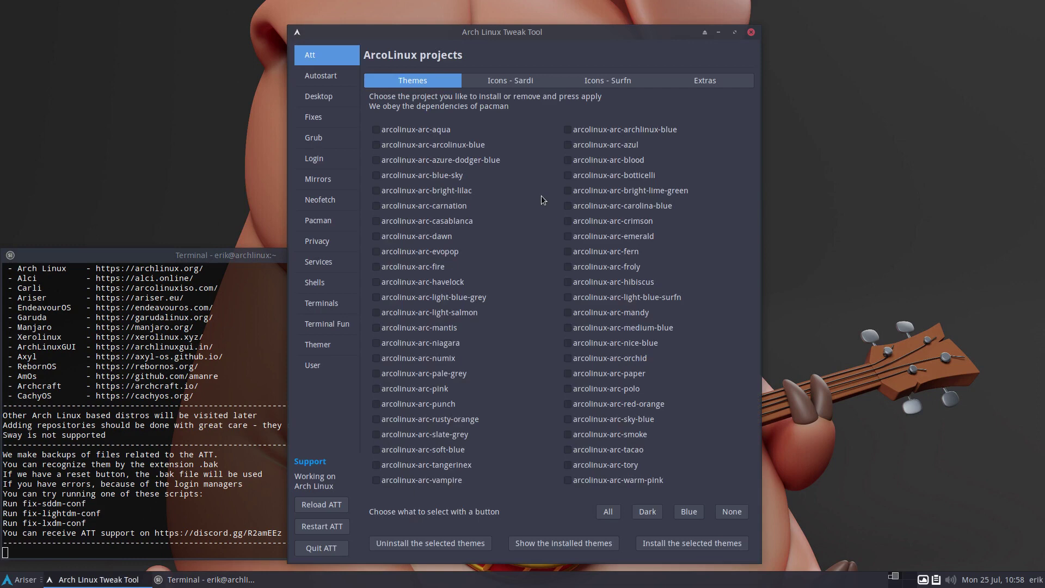
{"action": "left_click_drag", "start_coordinate": [518, 33], "coordinate": [477, 24]}
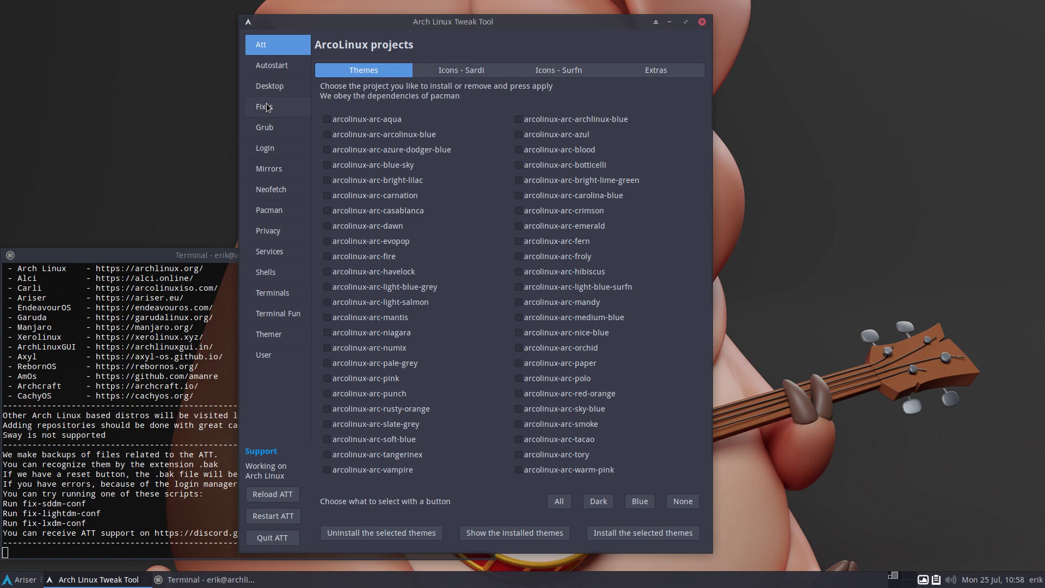
{"action": "left_click", "coordinate": [505, 19]}
{"action": "left_click_drag", "start_coordinate": [706, 135], "coordinate": [918, 136]}
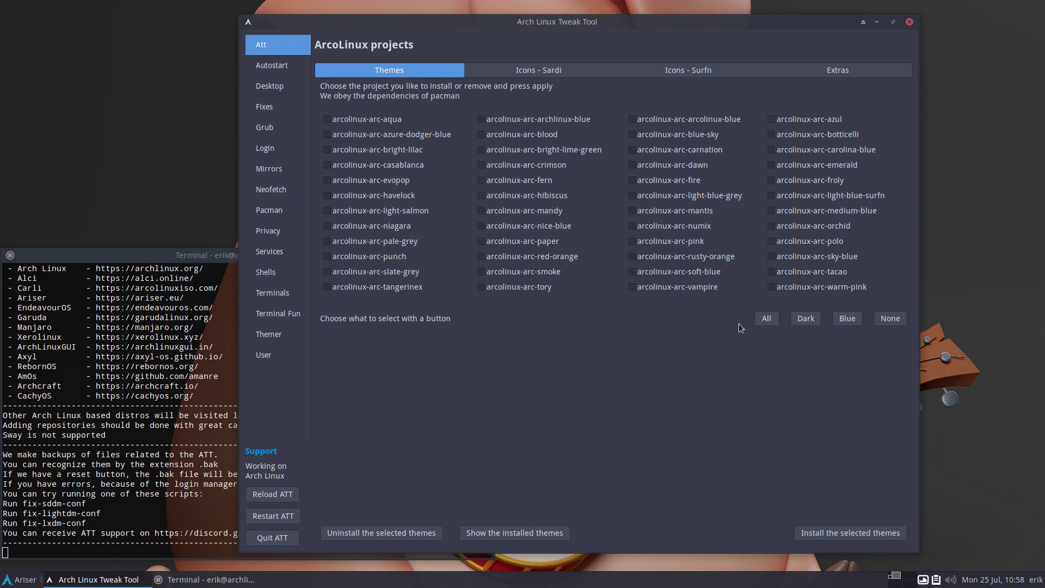
- Tick the Dark ArcoLinux themes, then switch the selection to the Blue themes
{"action": "left_click", "coordinate": [809, 324]}
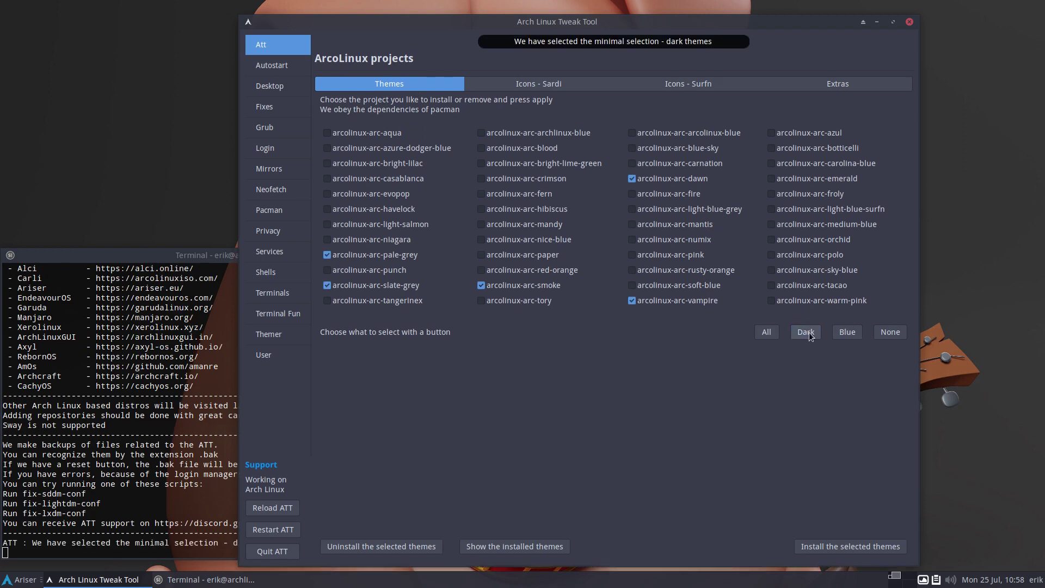
{"action": "left_click", "coordinate": [847, 332]}
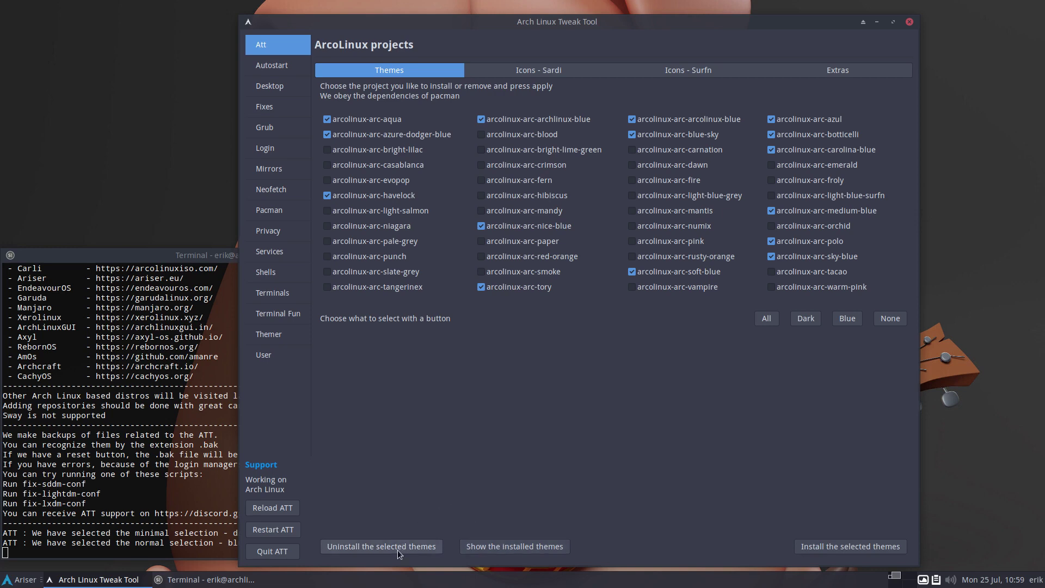
- In Icons - Sardi, try the Variations, Mixing and Mint selections, then clear everything with None
{"action": "left_click", "coordinate": [540, 76]}
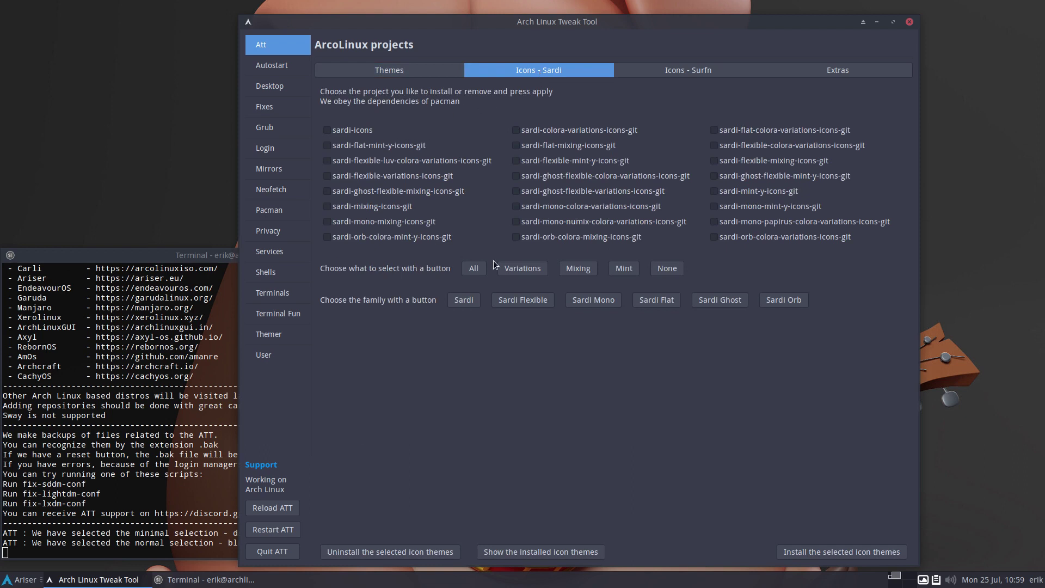
{"action": "left_click", "coordinate": [540, 270]}
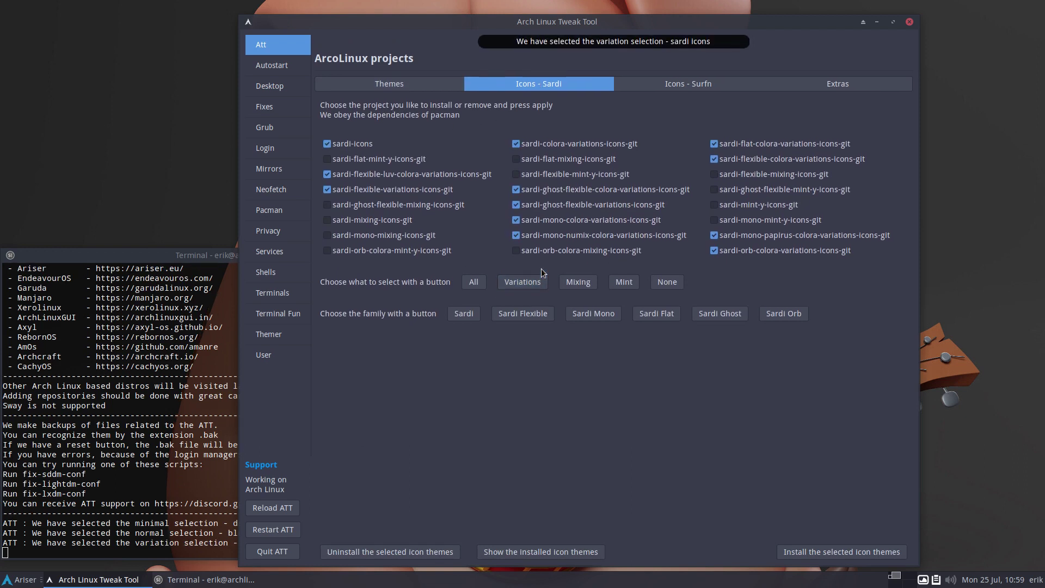
{"action": "left_click", "coordinate": [579, 284]}
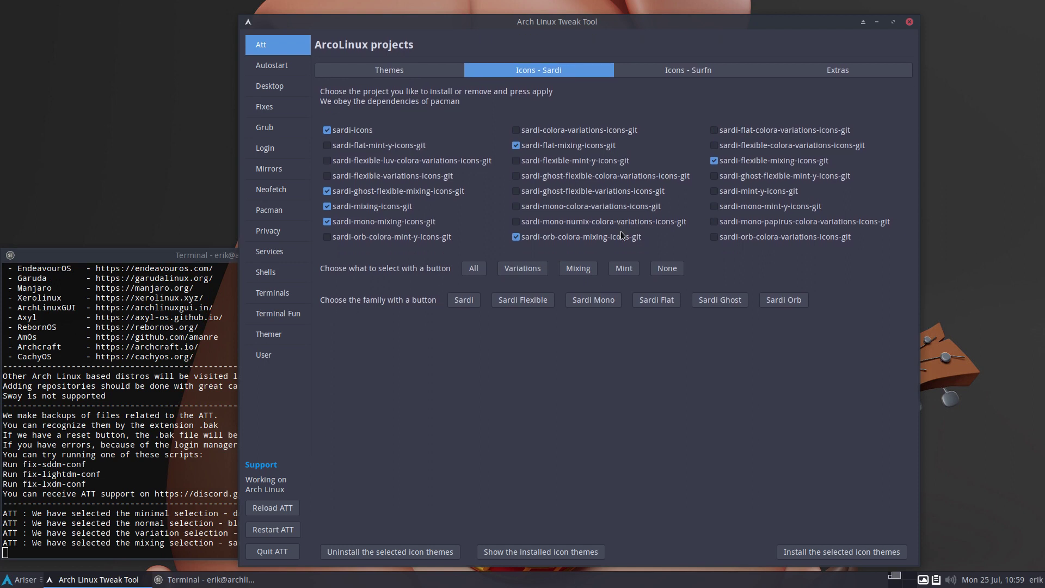
{"action": "left_click", "coordinate": [578, 281]}
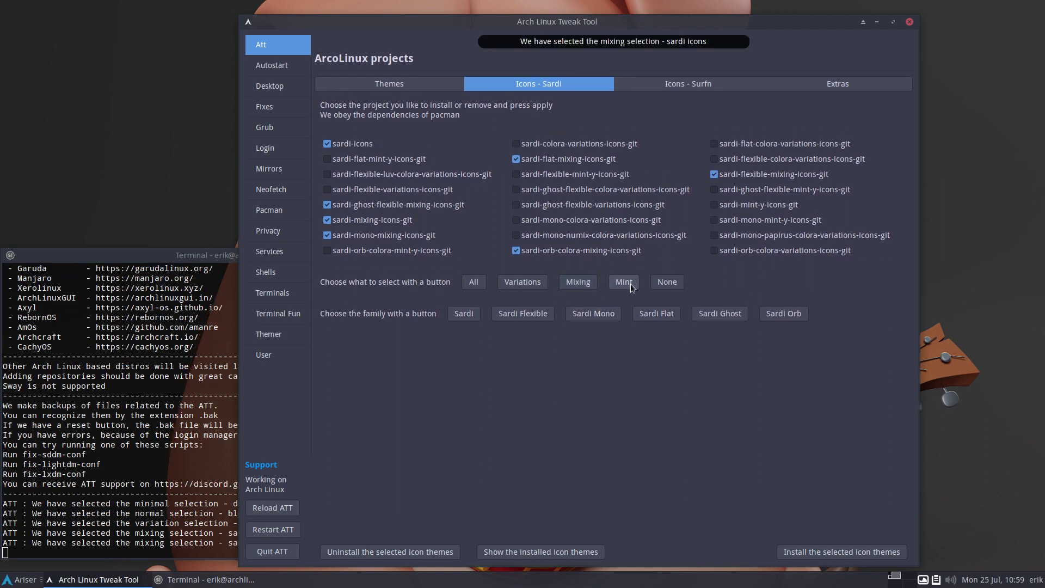
{"action": "left_click", "coordinate": [617, 282]}
{"action": "left_click", "coordinate": [667, 283]}
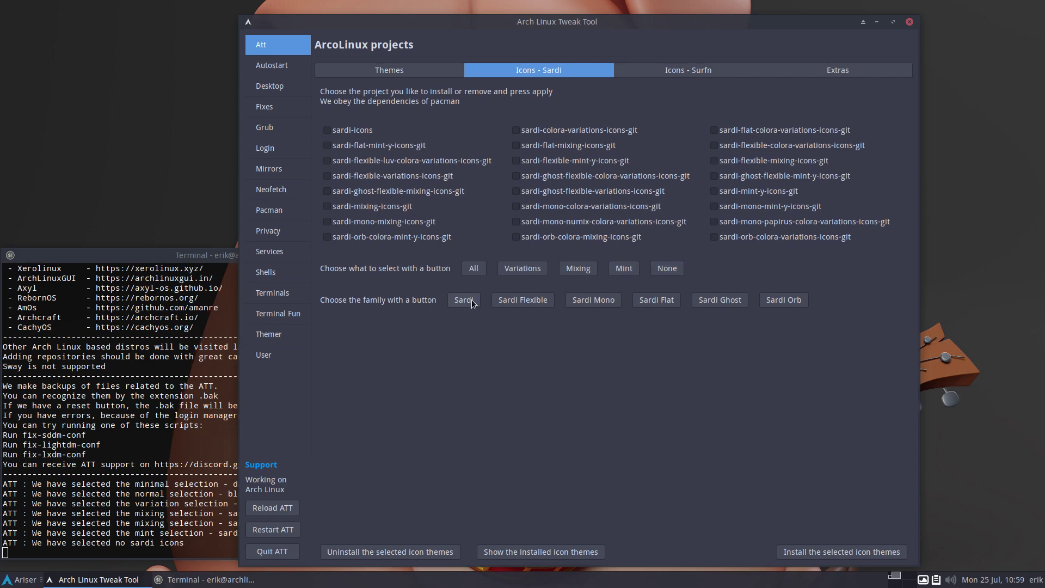
- Try the Sardi Flexible, Flat, Ghost and Orb families, then untick the orb mixing and variations sets
{"action": "left_click", "coordinate": [467, 302]}
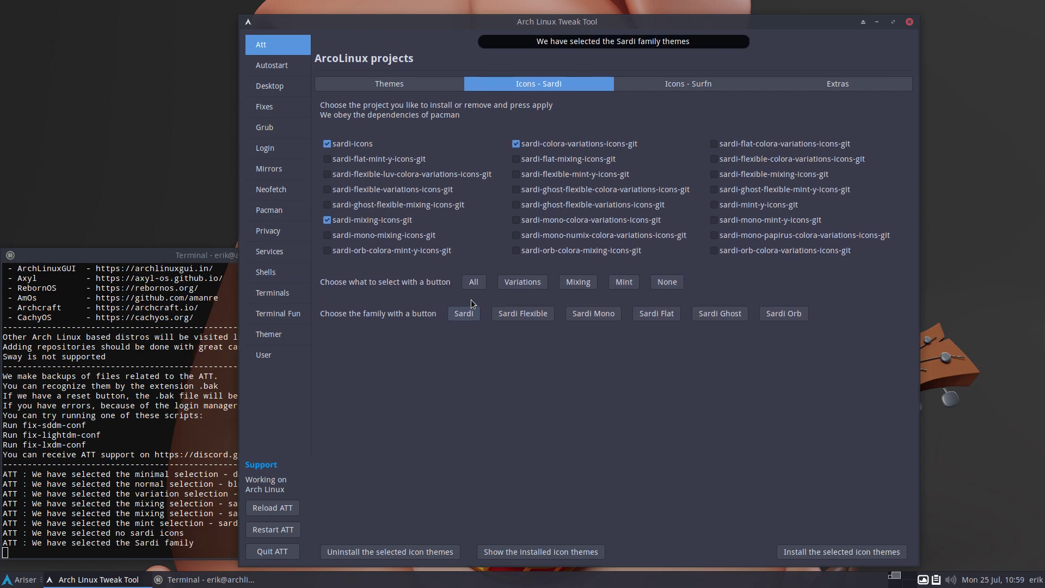
{"action": "left_click", "coordinate": [531, 314]}
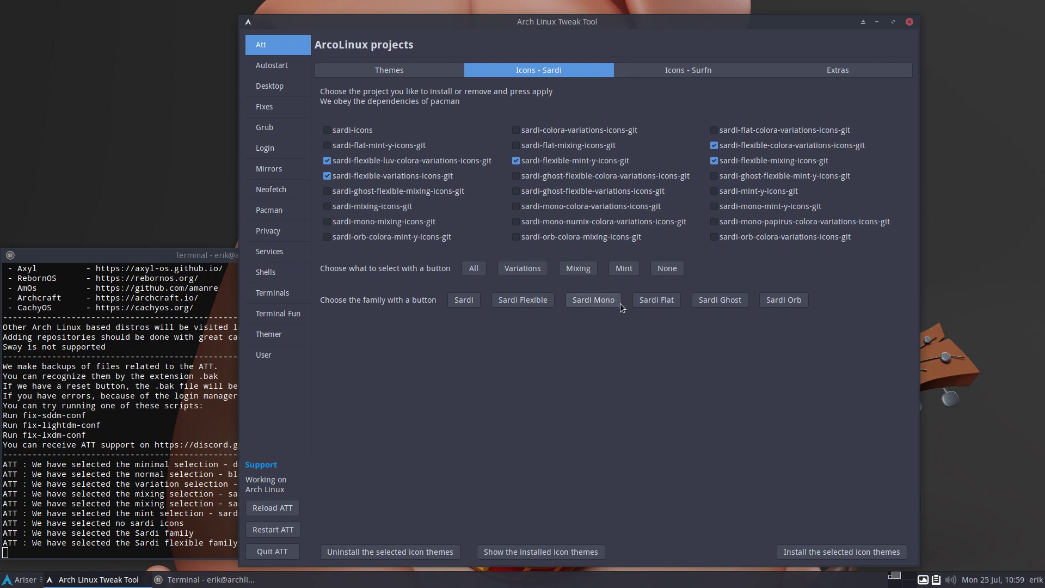
{"action": "left_click", "coordinate": [666, 300]}
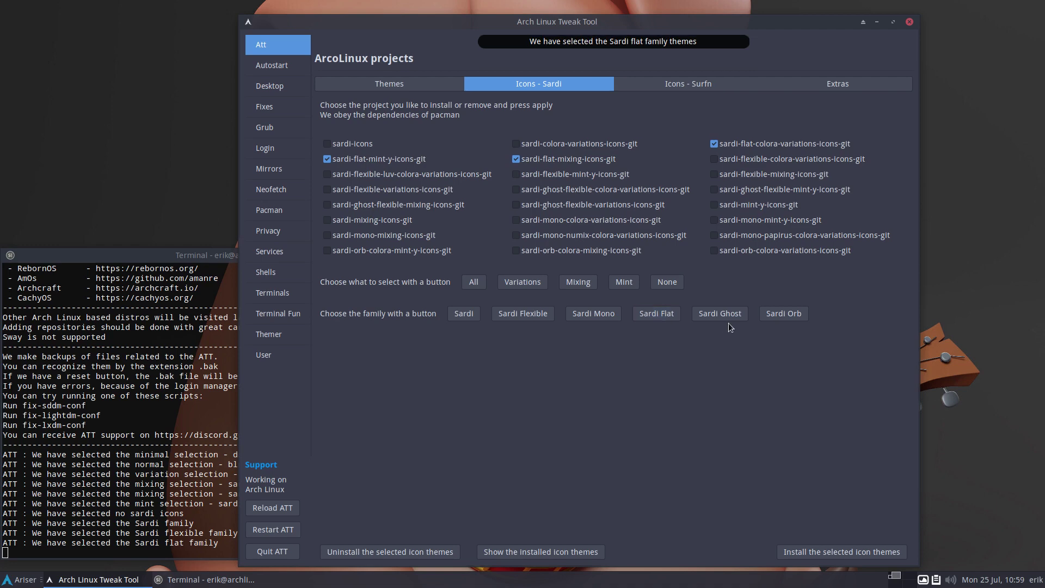
{"action": "left_click", "coordinate": [735, 306]}
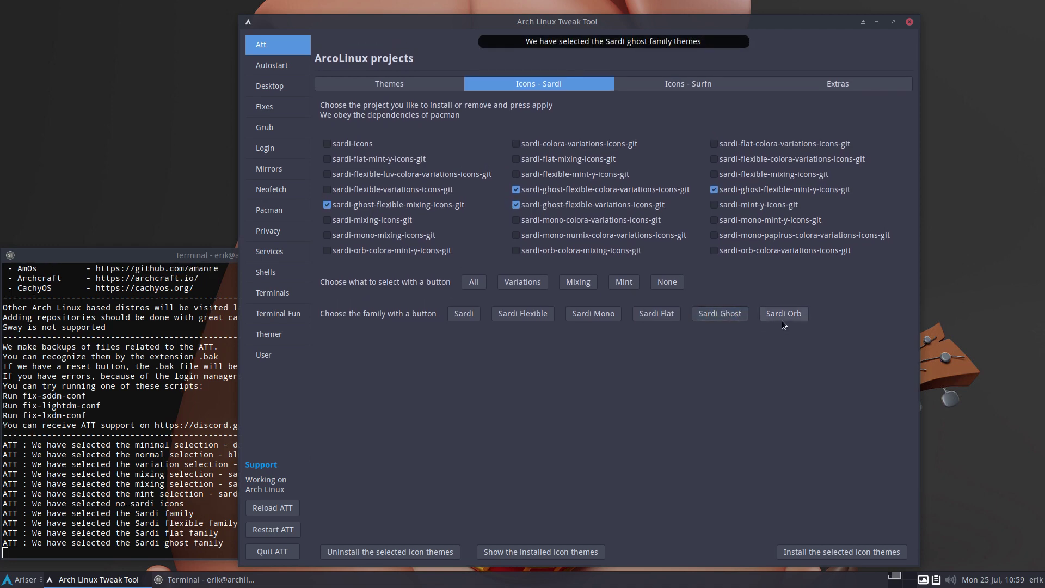
{"action": "left_click", "coordinate": [784, 318]}
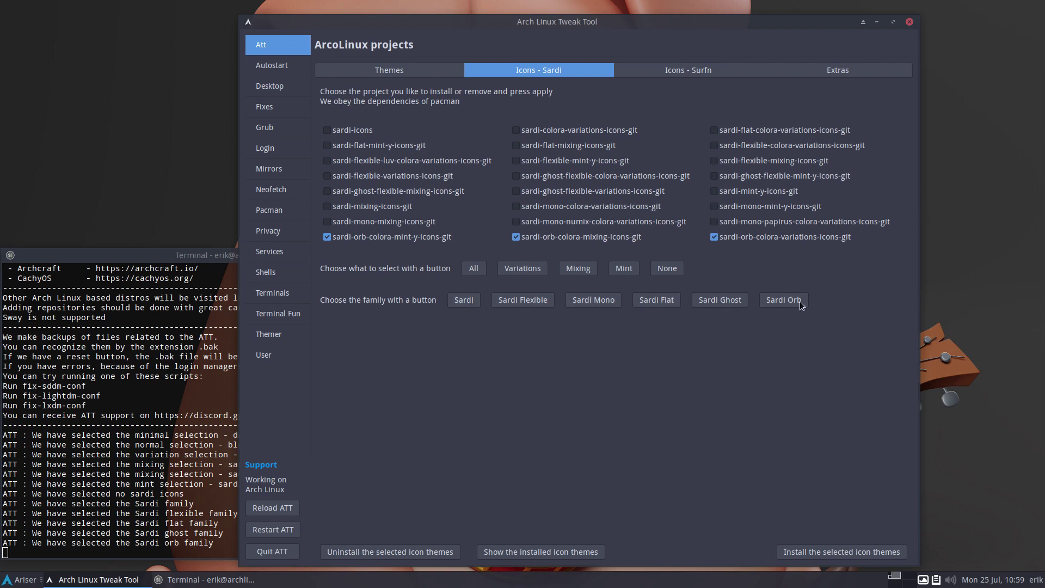
{"action": "left_click", "coordinate": [525, 240]}
{"action": "left_click", "coordinate": [719, 241]}
- Tick sardi-ghost-flexible-variations-icons-git, try Surfn's All and None buttons, then show the Extras list
{"action": "left_click", "coordinate": [543, 191]}
{"action": "left_click", "coordinate": [708, 70]}
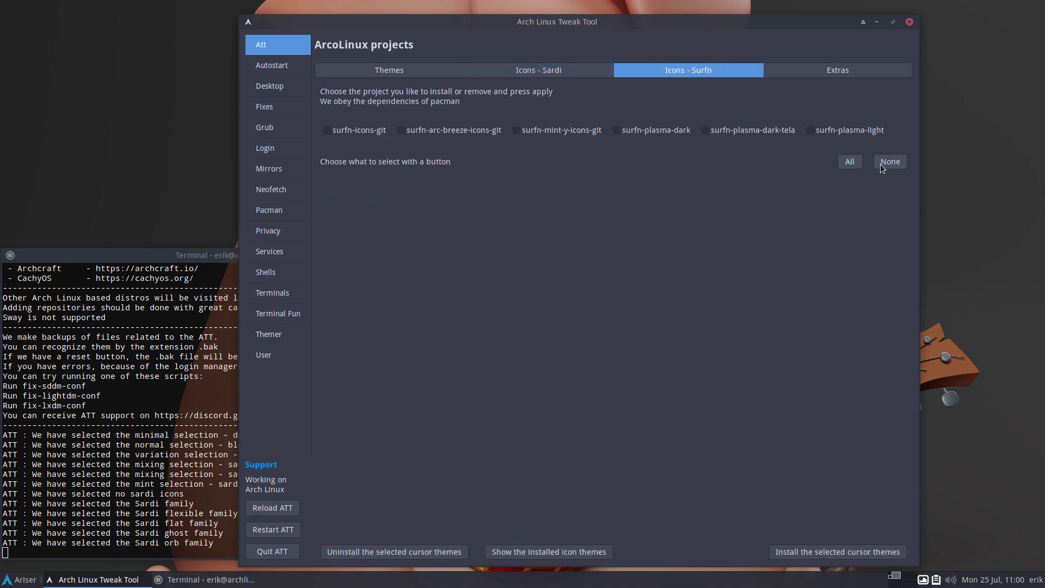
{"action": "left_click", "coordinate": [848, 163]}
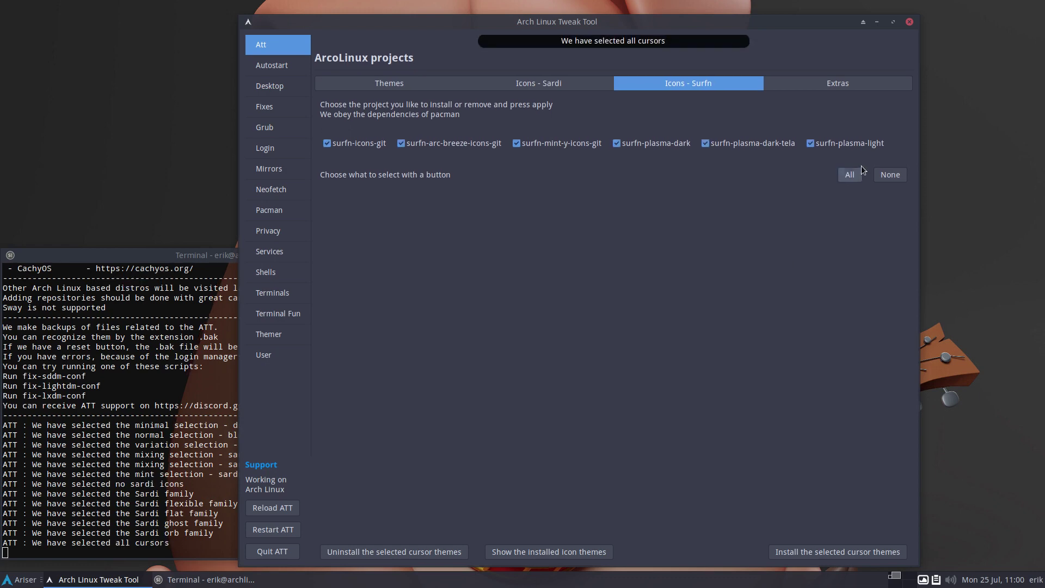
{"action": "left_click", "coordinate": [890, 174]}
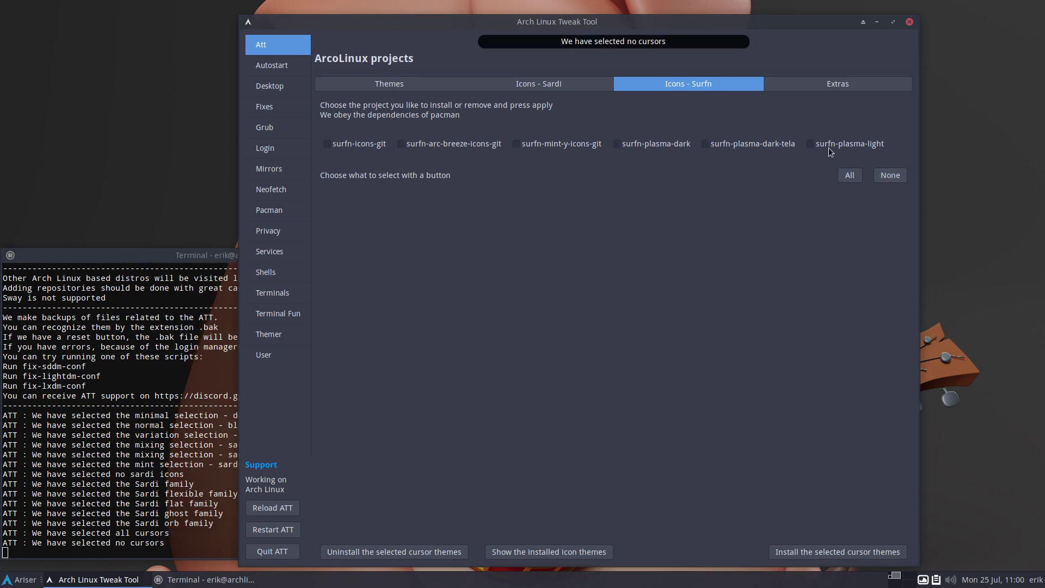
{"action": "left_click", "coordinate": [841, 84]}
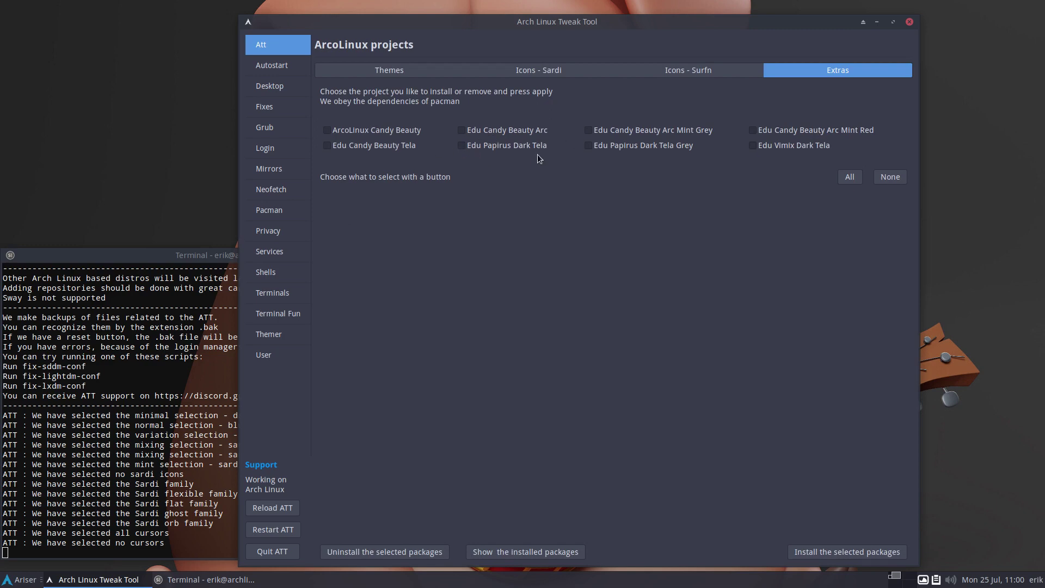
- Turn off the ArcoLinux and Nemesis repos in Pacman, then return to the Att Extras list
{"action": "left_click", "coordinate": [285, 212]}
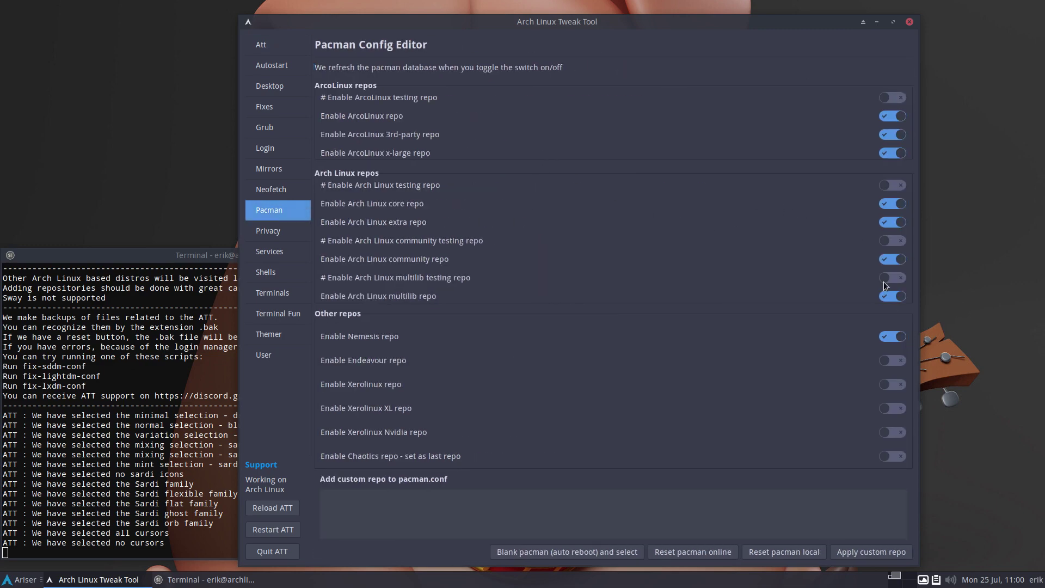
{"action": "left_click", "coordinate": [892, 339]}
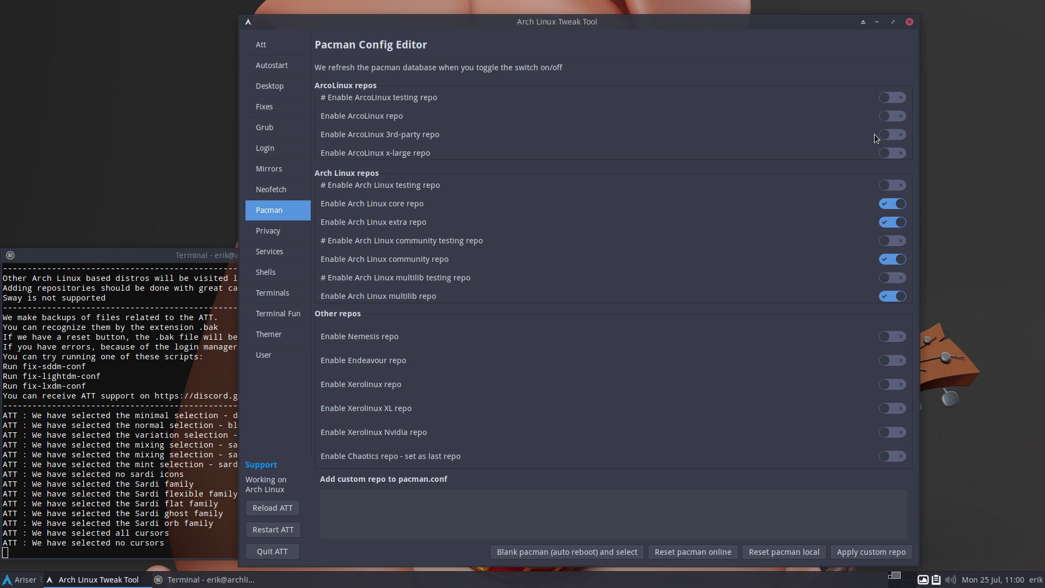
{"action": "left_click", "coordinate": [274, 66]}
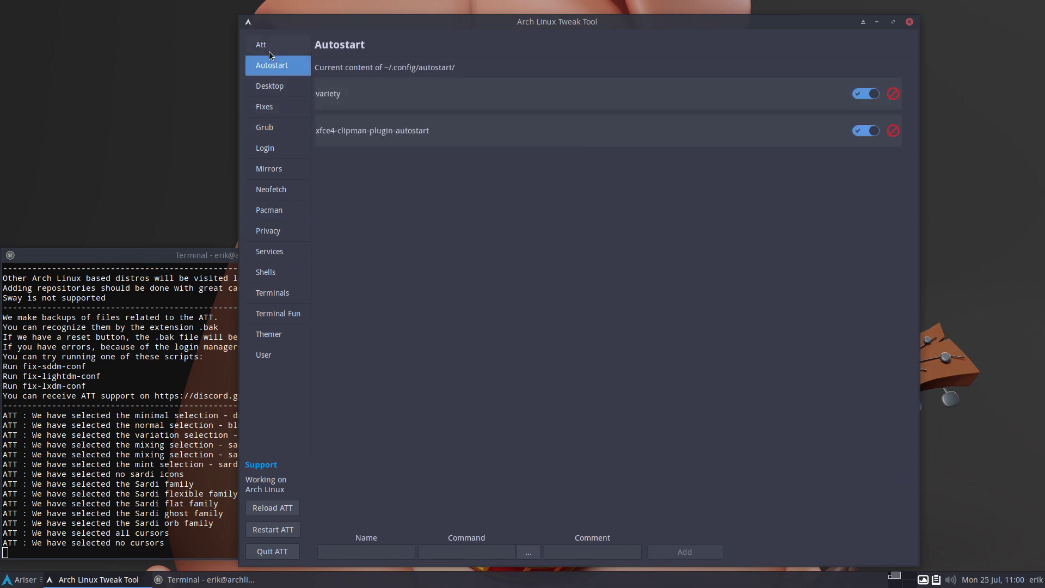
{"action": "left_click", "coordinate": [269, 50]}
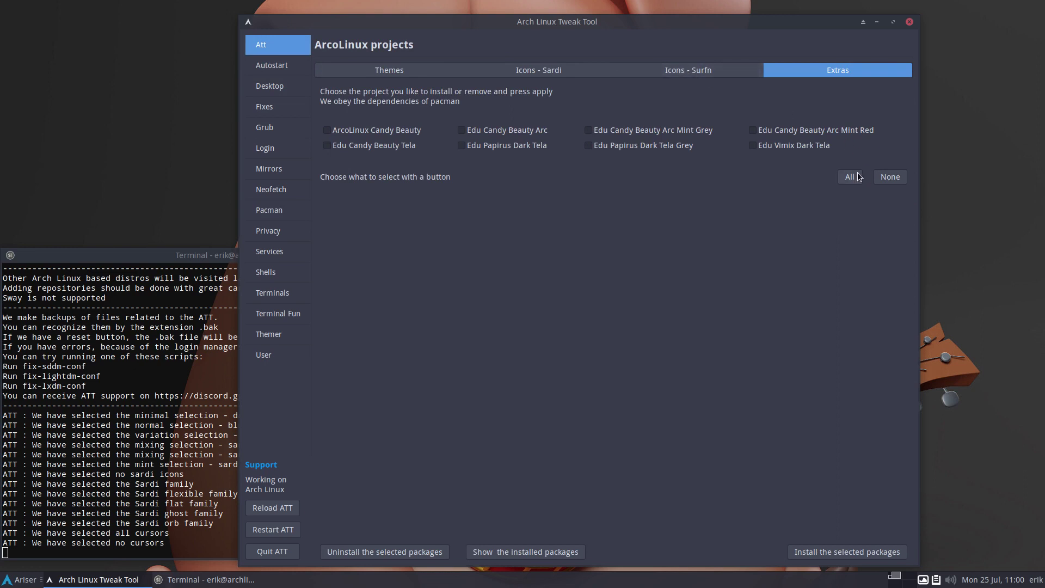
- Try installing ArcoLinux Candy Beauty from Extras, which is refused without the ArcoLinux repos
{"action": "left_click", "coordinate": [789, 147]}
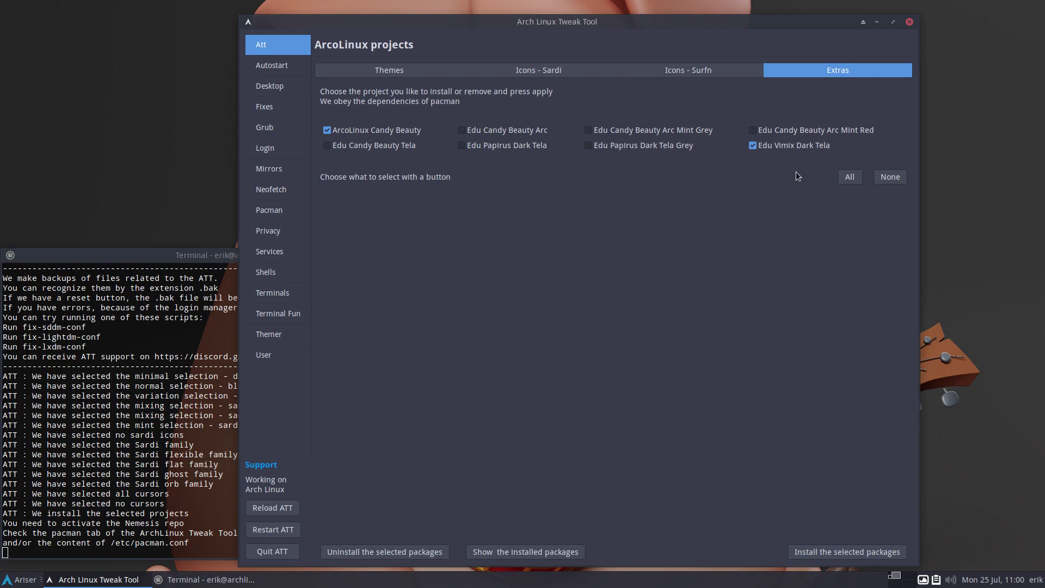
{"action": "left_click", "coordinate": [787, 147]}
{"action": "left_click", "coordinate": [854, 550]}
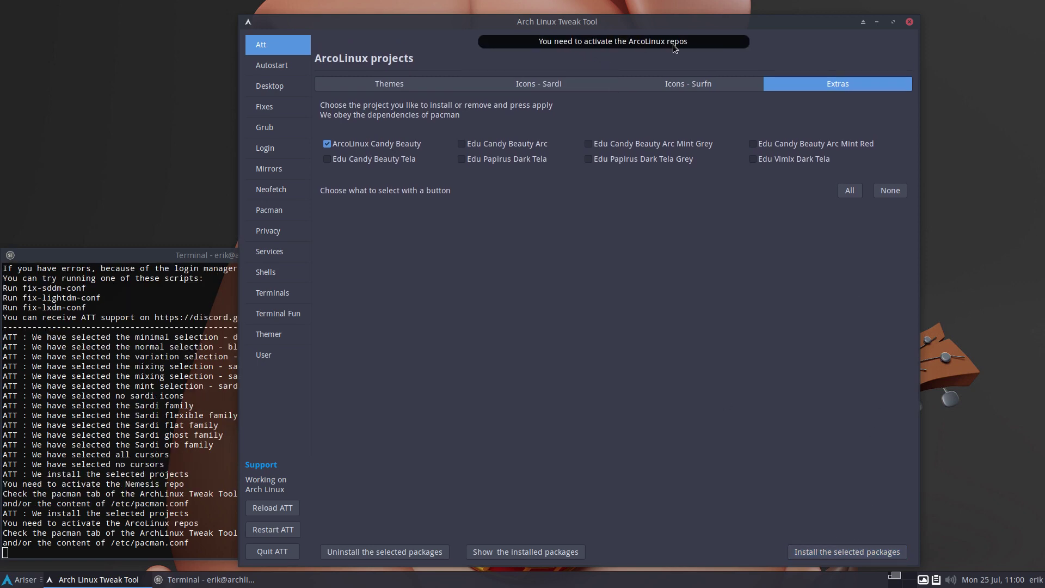
- Tick surfn-plasma-dark in Icons - Surfn and try installing it, which is also refused
{"action": "left_click", "coordinate": [684, 71]}
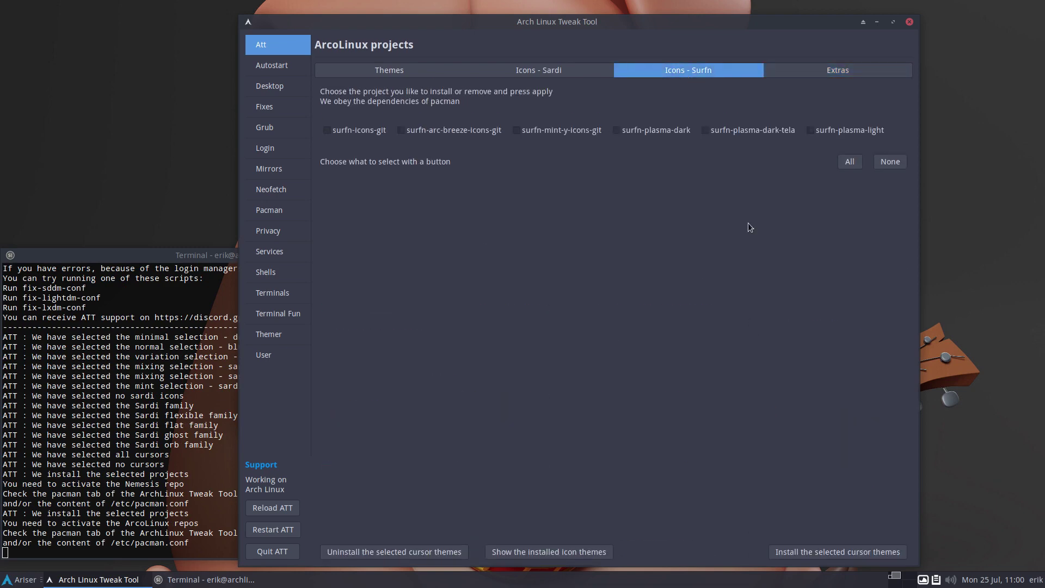
{"action": "left_click", "coordinate": [666, 132]}
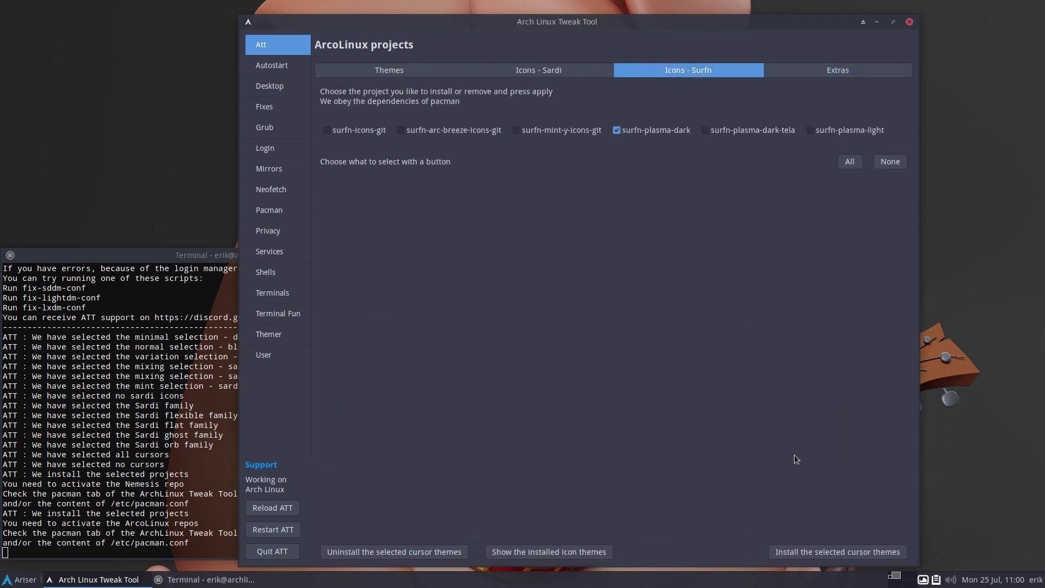
{"action": "left_click", "coordinate": [833, 552]}
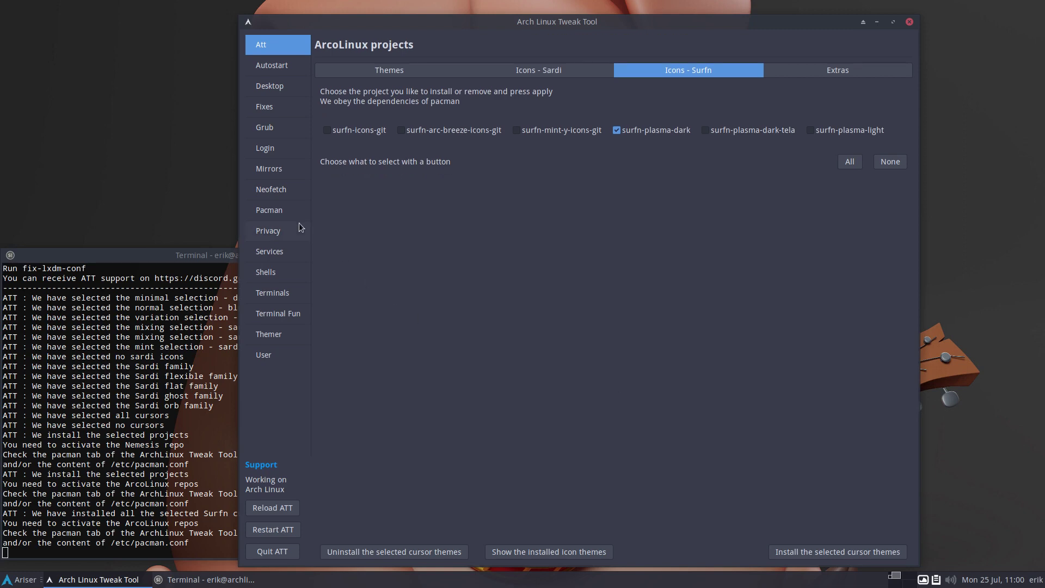
- Turn the ArcoLinux, ArcoLinux 3rd-party and Nemesis repos back on in Pacman
{"action": "left_click", "coordinate": [281, 212]}
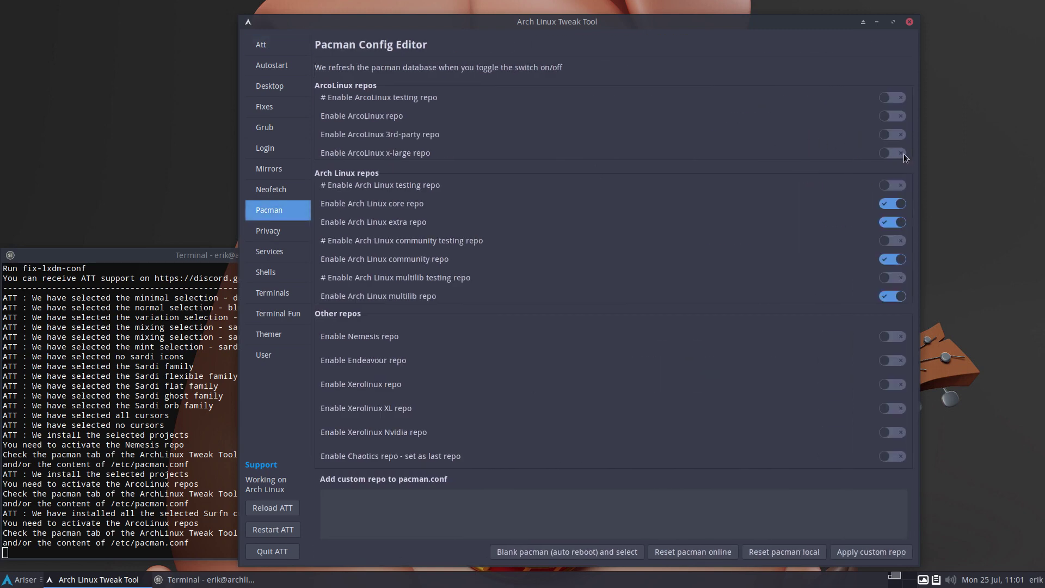
{"action": "left_click", "coordinate": [899, 136]}
{"action": "left_click", "coordinate": [898, 118]}
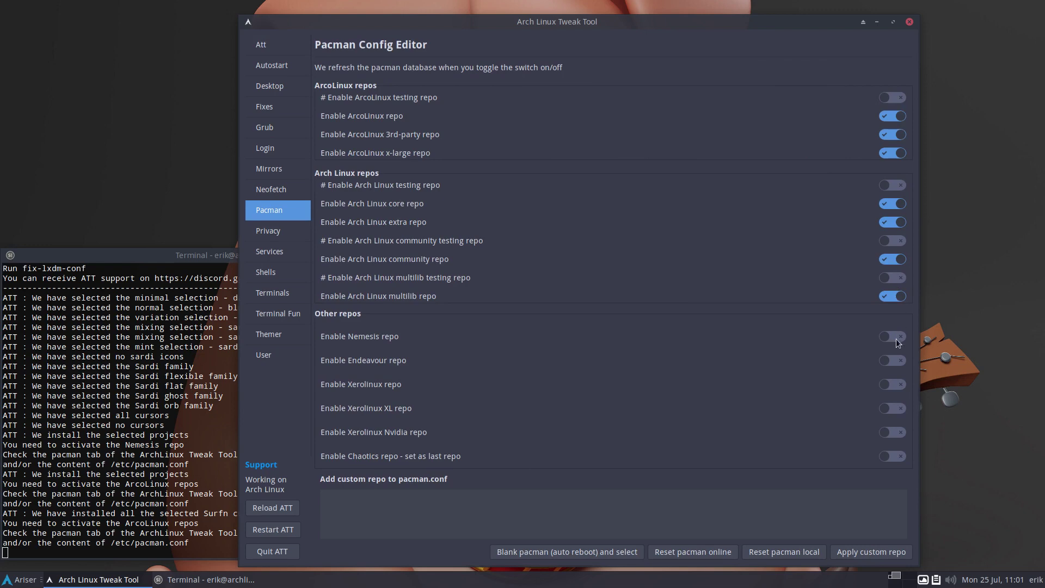
{"action": "left_click", "coordinate": [896, 338]}
- Install the ticked blue arcolinux-arc themes from Att > Themes, from aqua through tory
{"action": "left_click", "coordinate": [270, 50]}
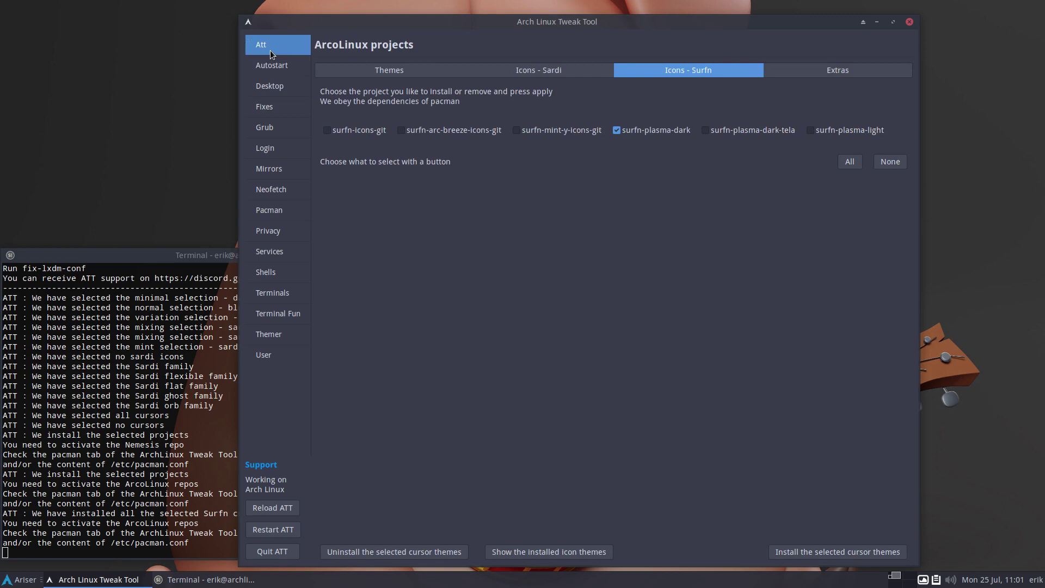
{"action": "left_click", "coordinate": [434, 73]}
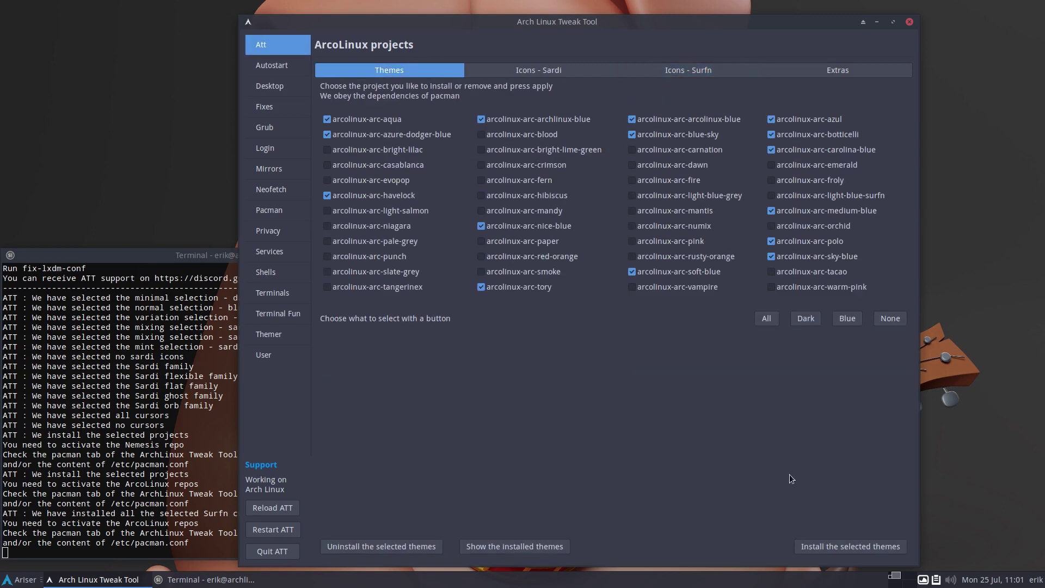
{"action": "left_click", "coordinate": [853, 546]}
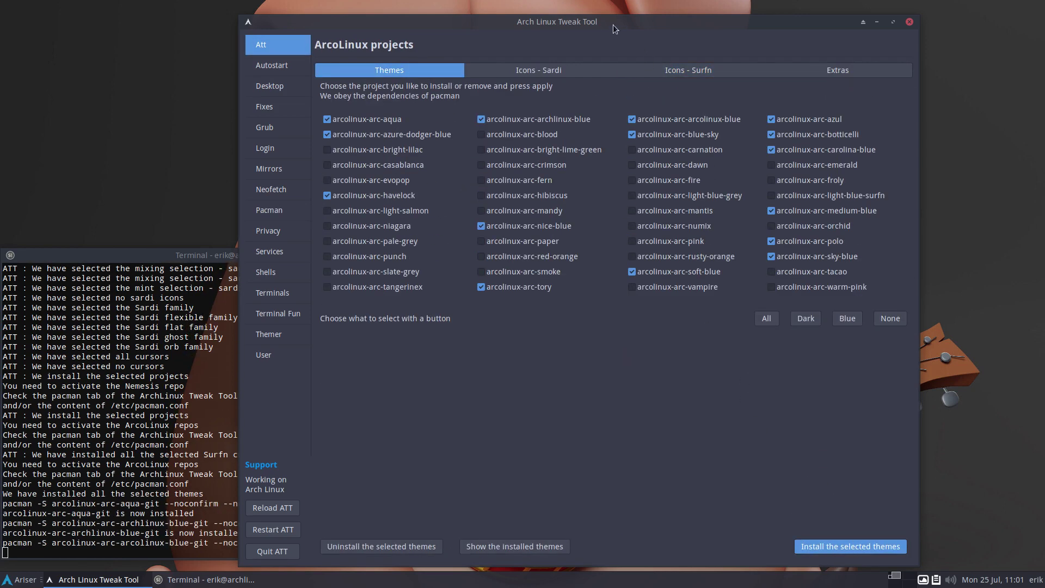
{"action": "left_click_drag", "start_coordinate": [624, 19], "coordinate": [732, 5]}
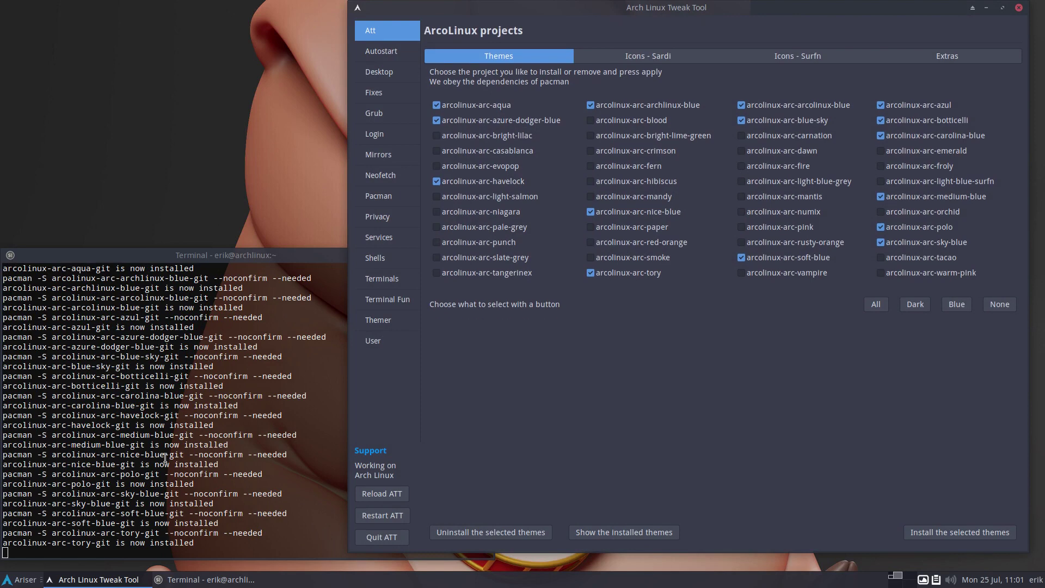
- Clear the selection, tick the installed arc themes, and uninstall arcolinux-arc-aqua-git through arcolinux-arc-tory-git
{"action": "left_click", "coordinate": [1006, 304]}
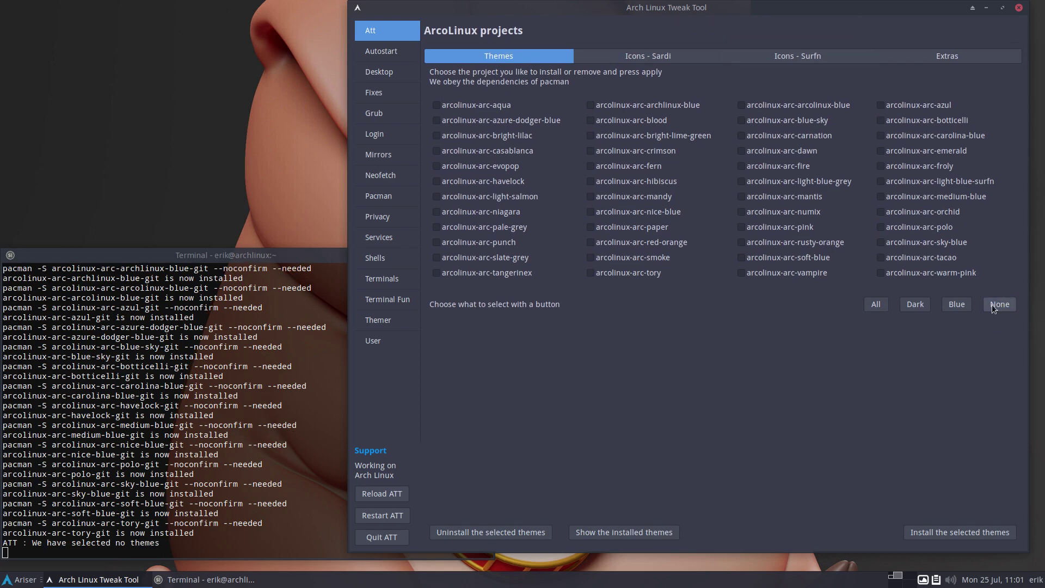
{"action": "left_click", "coordinate": [994, 305]}
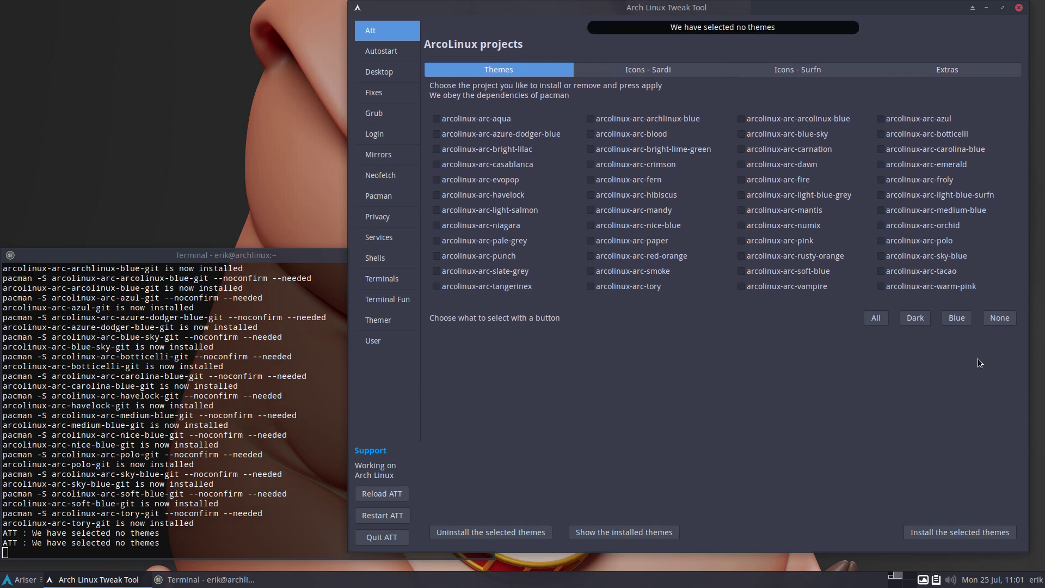
{"action": "left_click", "coordinate": [637, 535]}
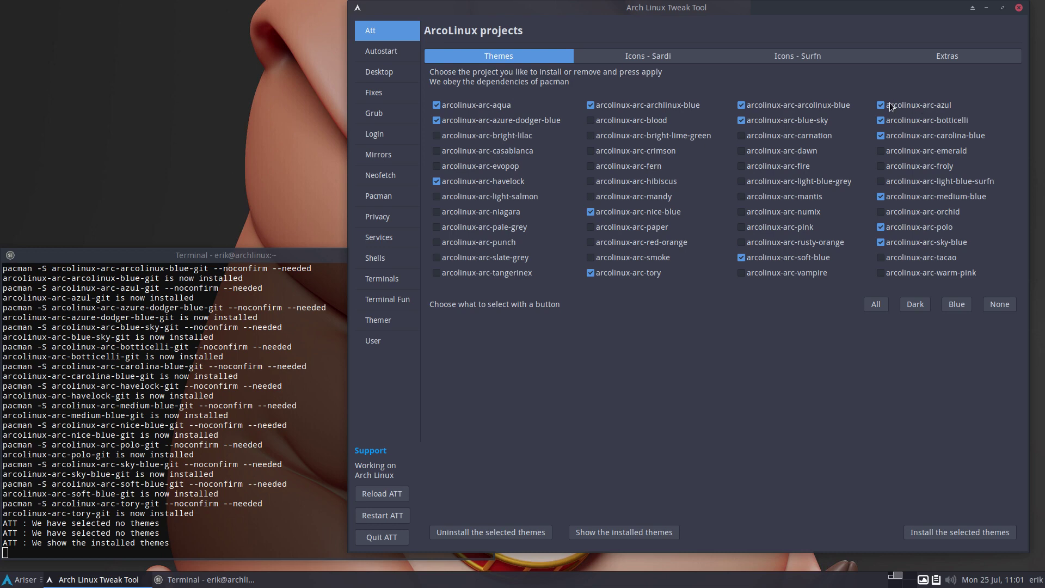
{"action": "left_click", "coordinate": [490, 531]}
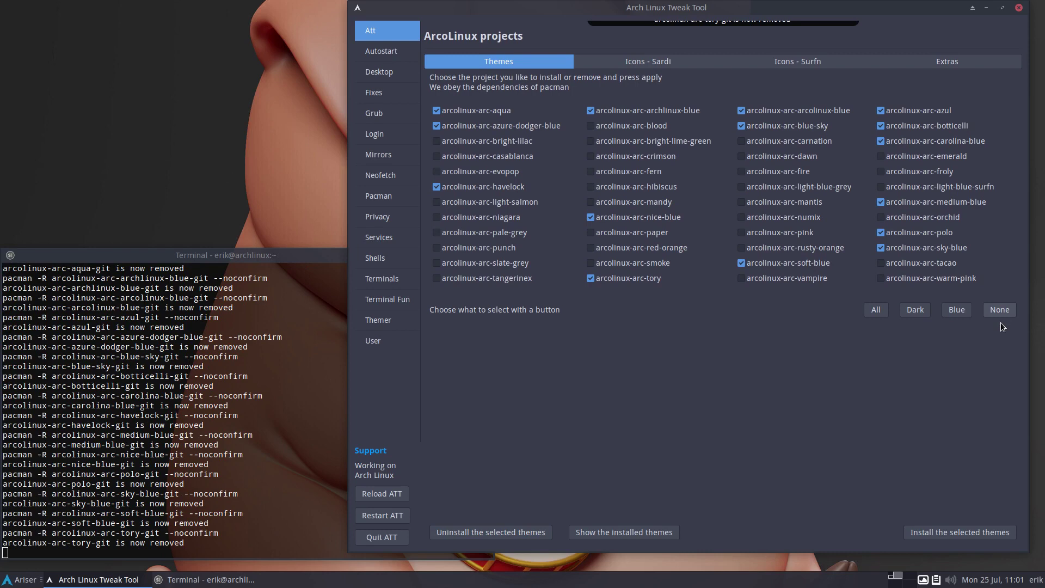
- Clear the theme selection and confirm that no arcolinux-arc themes are still installed
{"action": "left_click", "coordinate": [999, 304]}
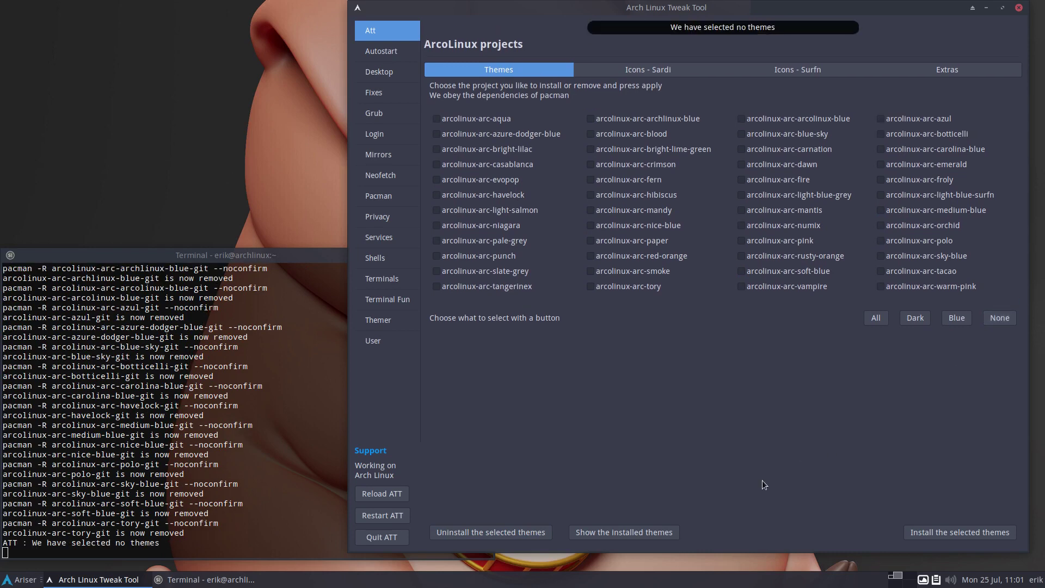
{"action": "left_click", "coordinate": [631, 532]}
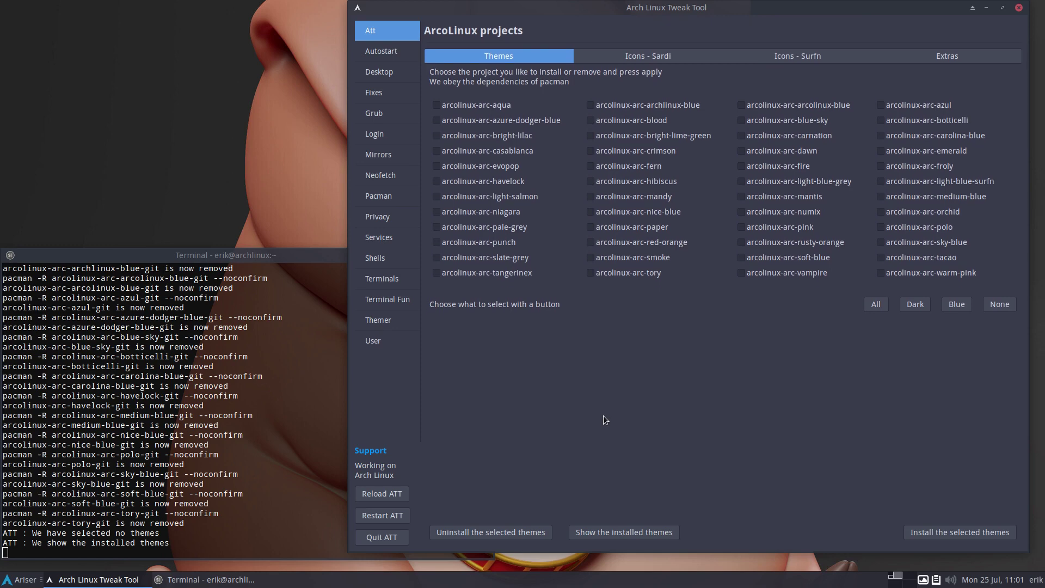
{"action": "left_click", "coordinate": [876, 305]}
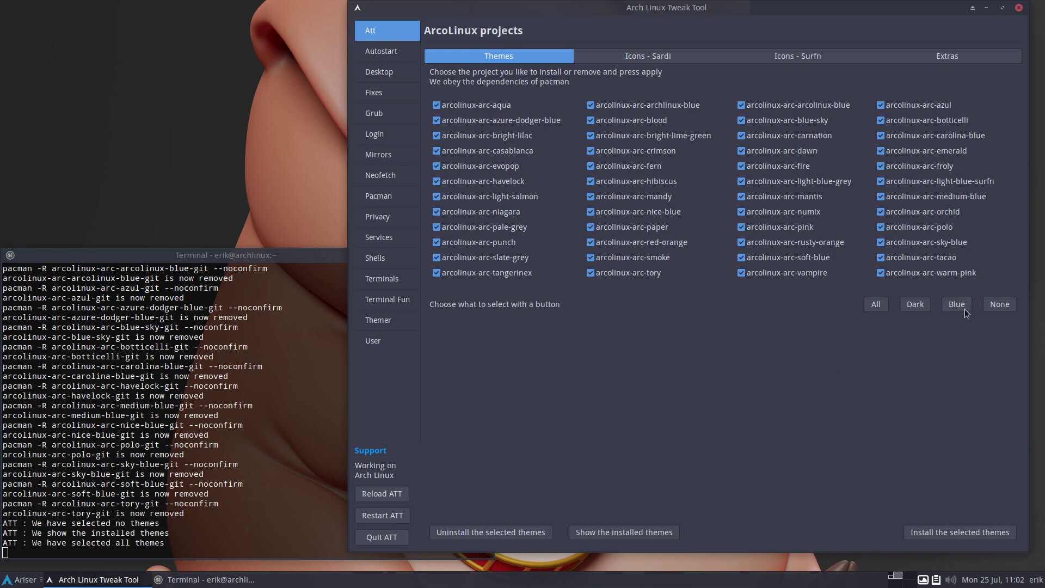
{"action": "left_click", "coordinate": [992, 303]}
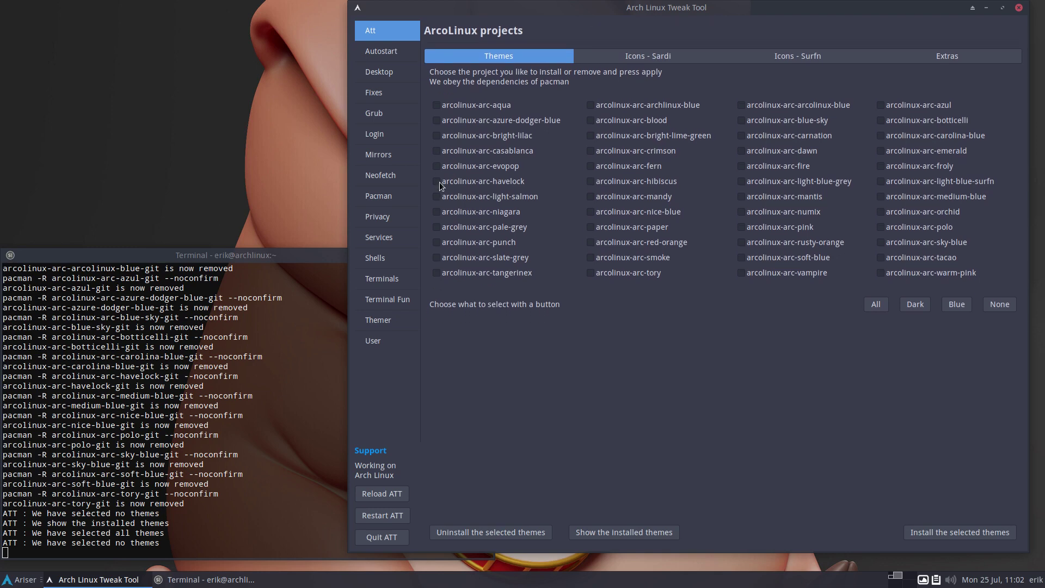
- Tick only the arcolinux-arc-evopop, casablanca and bright-lilac themes
{"action": "left_click", "coordinate": [437, 165]}
{"action": "left_click", "coordinate": [436, 151]}
{"action": "left_click", "coordinate": [437, 135]}
- Select all packs on the Icons - Sardi tab and install them, following pacman in the terminal
{"action": "left_click", "coordinate": [650, 61]}
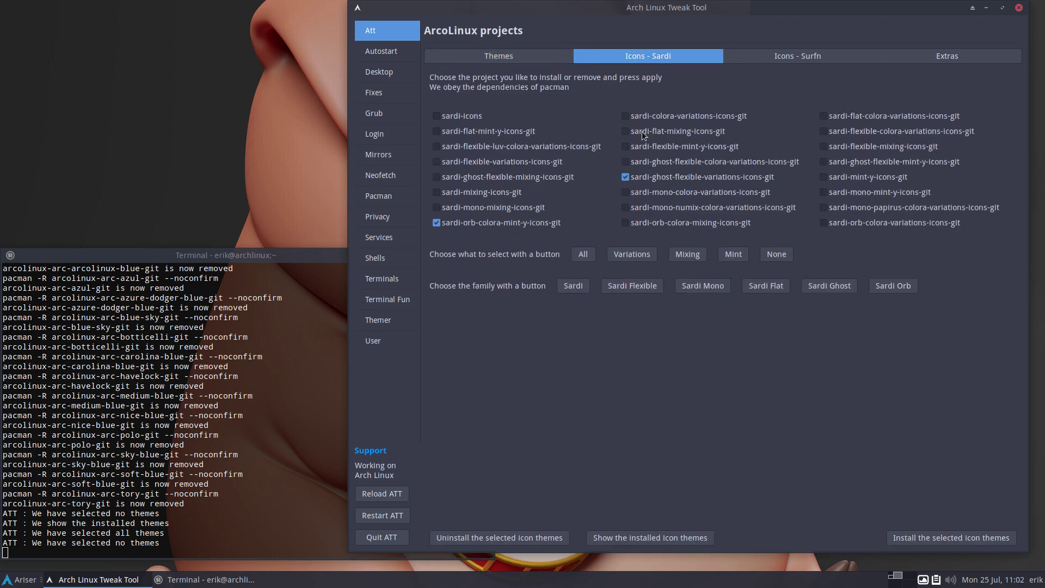
{"action": "left_click", "coordinate": [443, 115]}
{"action": "left_click", "coordinate": [588, 256]}
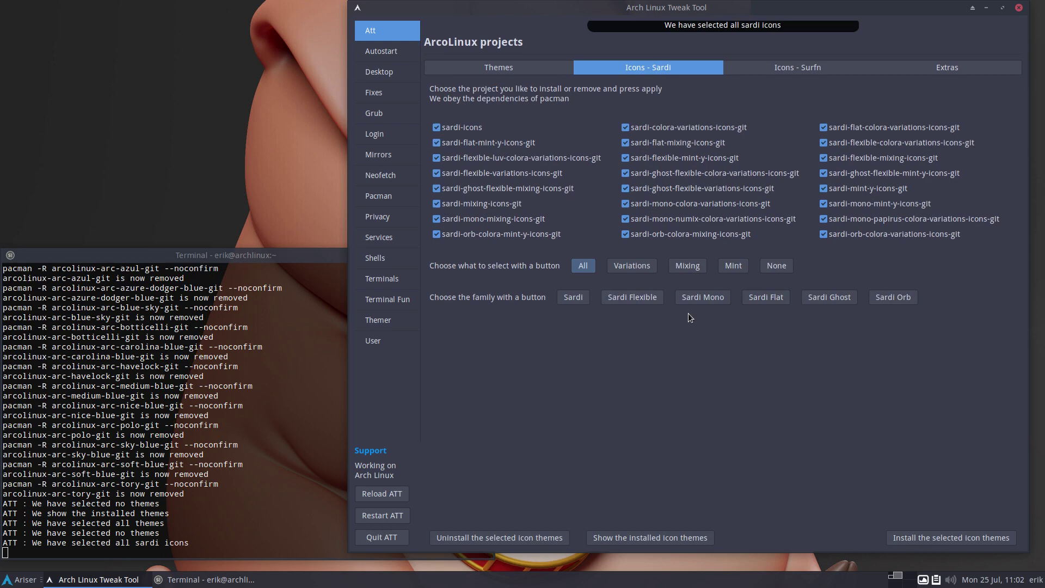
{"action": "left_click", "coordinate": [937, 537]}
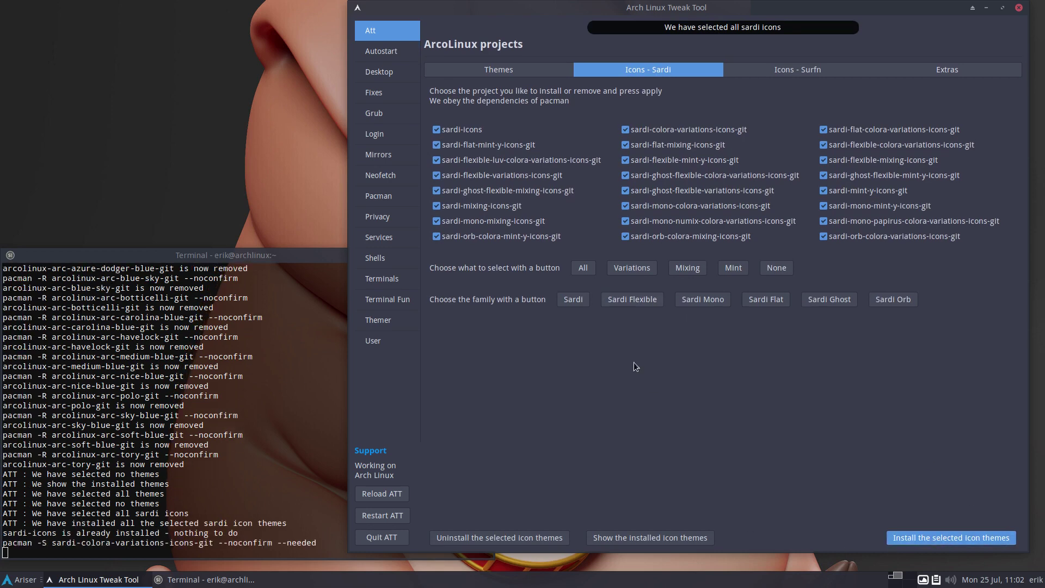
{"action": "left_click", "coordinate": [232, 484]}
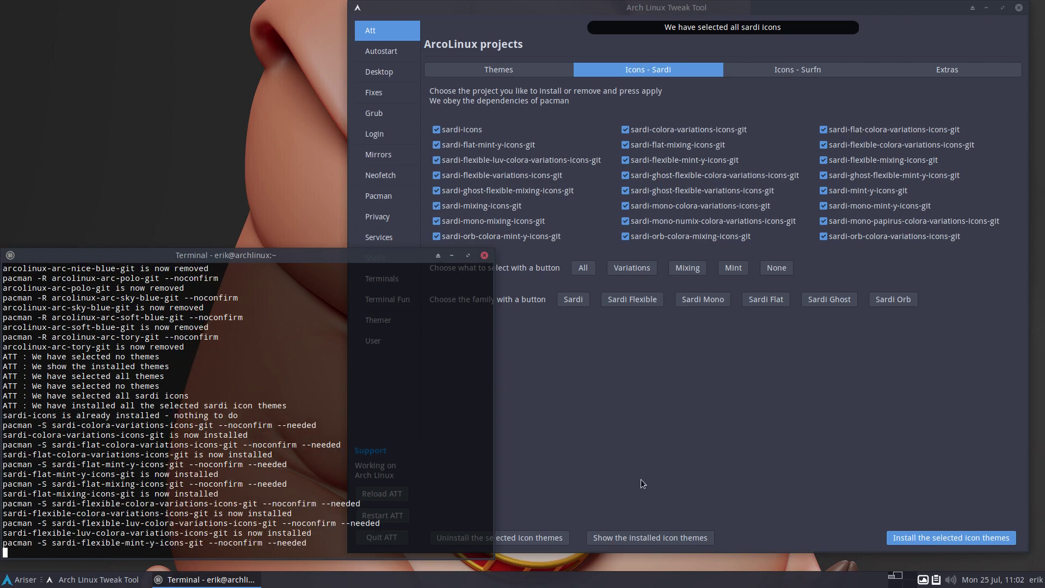
{"action": "left_click", "coordinate": [567, 115]}
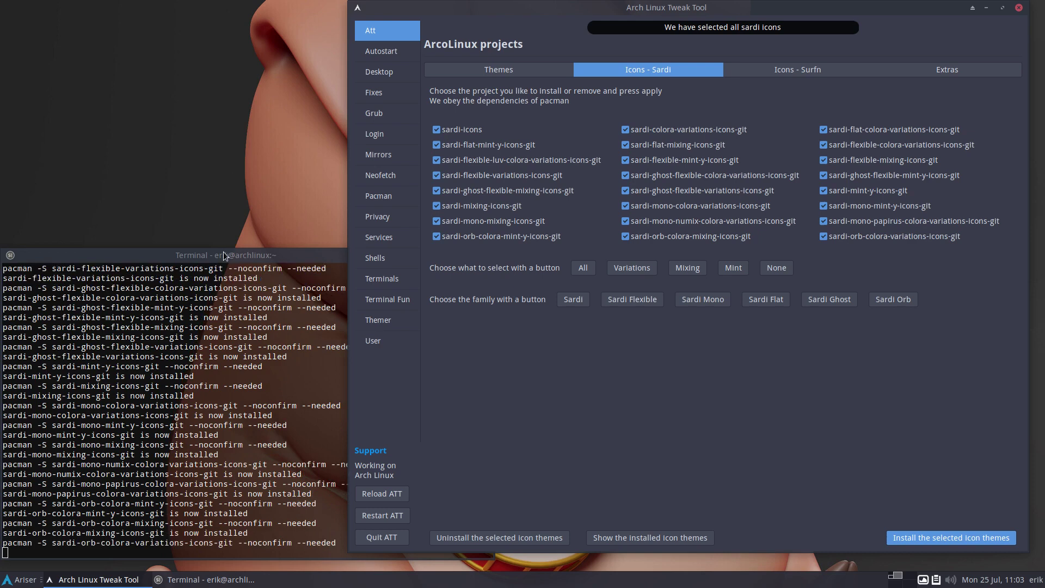
{"action": "left_click_drag", "start_coordinate": [223, 251], "coordinate": [1, 327]}
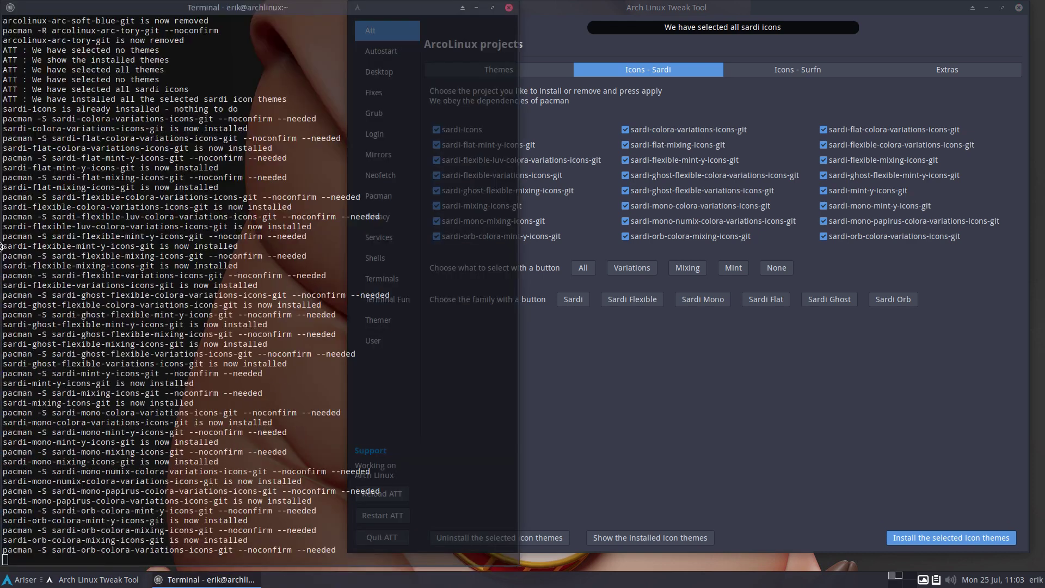
{"action": "left_click", "coordinate": [747, 405]}
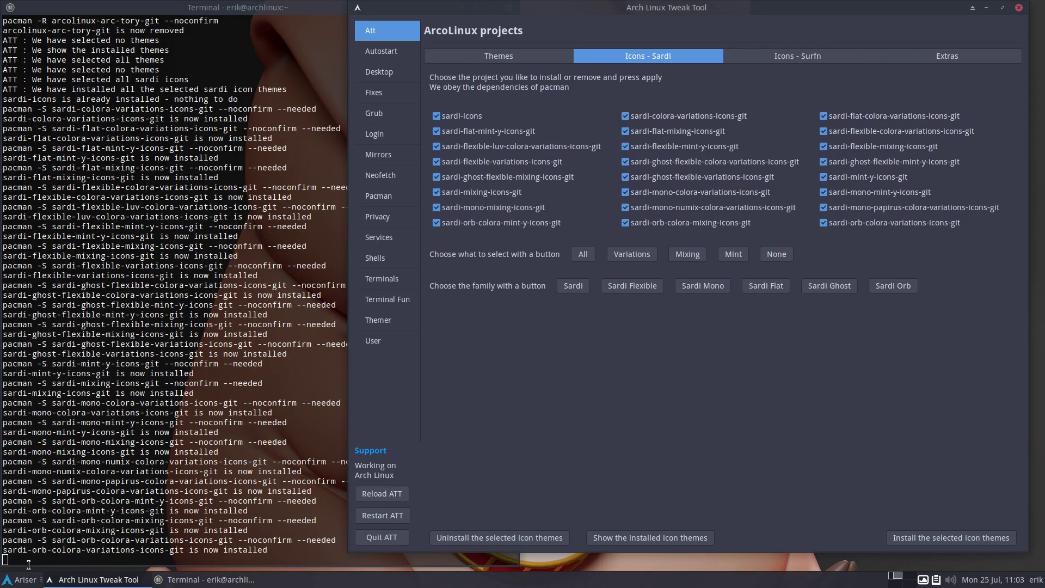
{"action": "left_click", "coordinate": [17, 579]}
{"action": "left_click", "coordinate": [13, 559]}
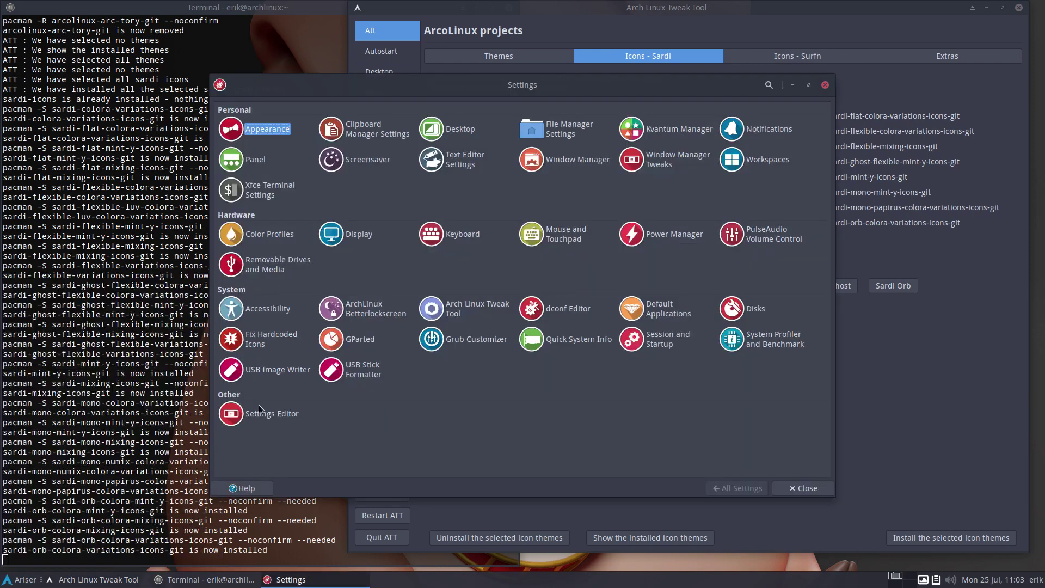
{"action": "left_click", "coordinate": [274, 116]}
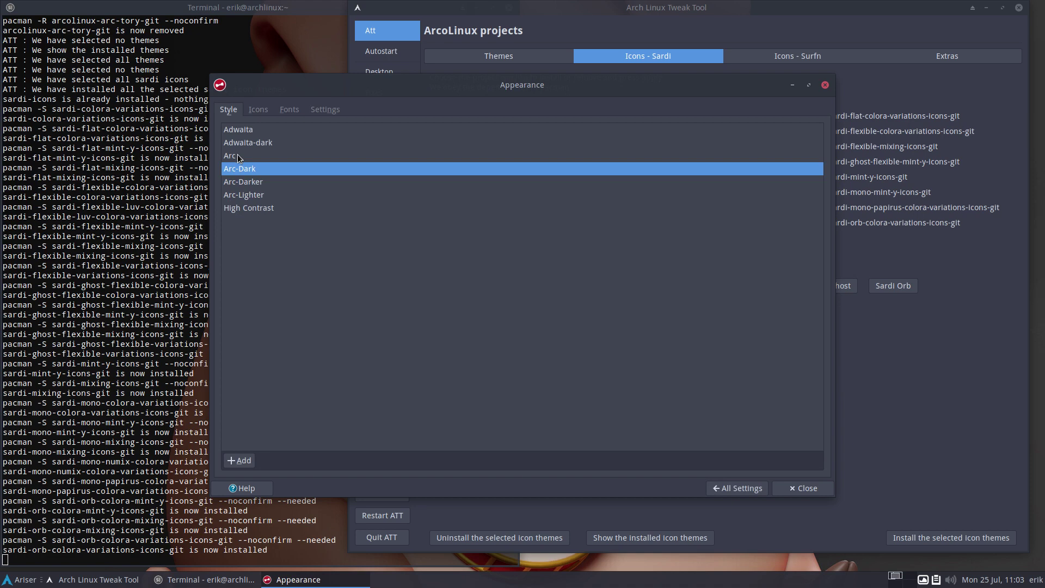
{"action": "left_click", "coordinate": [258, 110]}
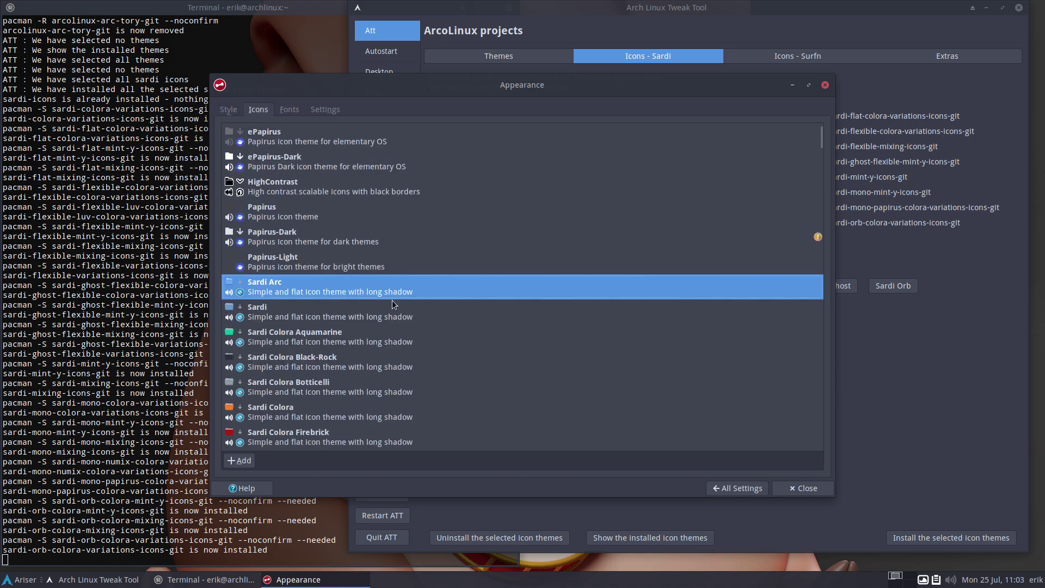
{"action": "scroll", "coordinate": [393, 302], "scroll_direction": "down", "scroll_amount": 15}
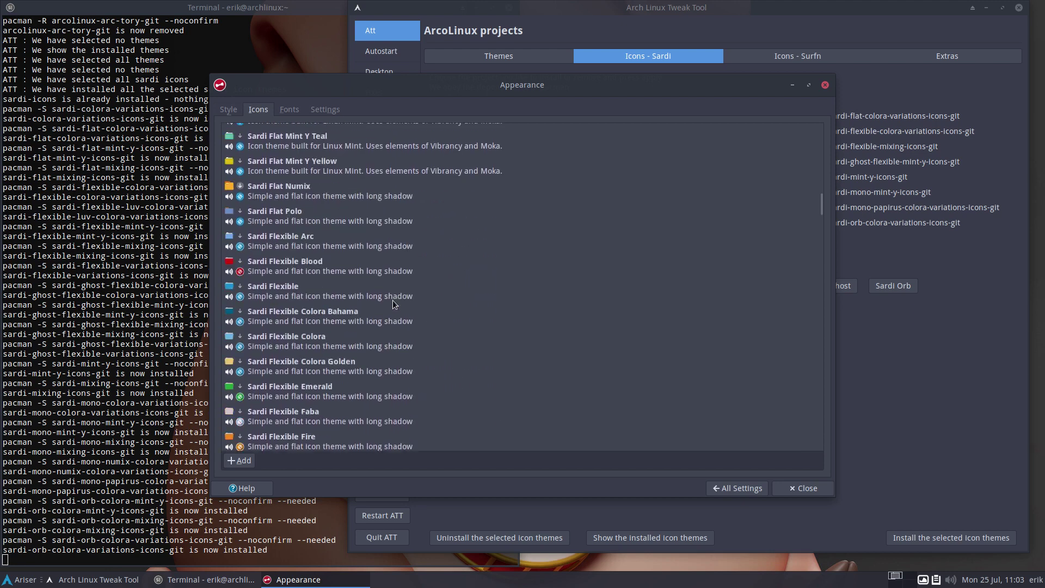
{"action": "scroll", "coordinate": [393, 303], "scroll_direction": "down", "scroll_amount": 20}
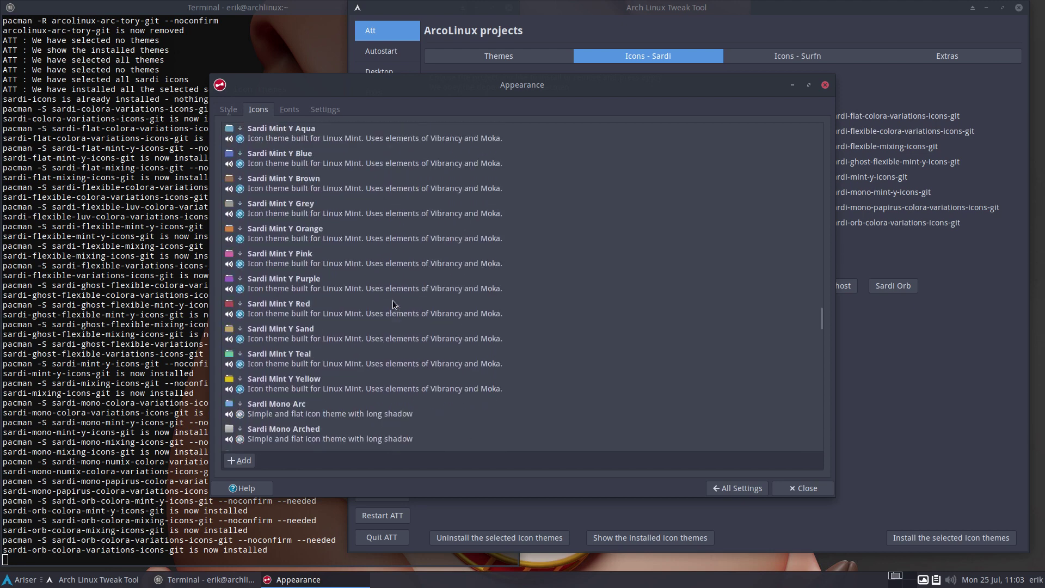
{"action": "scroll", "coordinate": [393, 304], "scroll_direction": "down", "scroll_amount": 20}
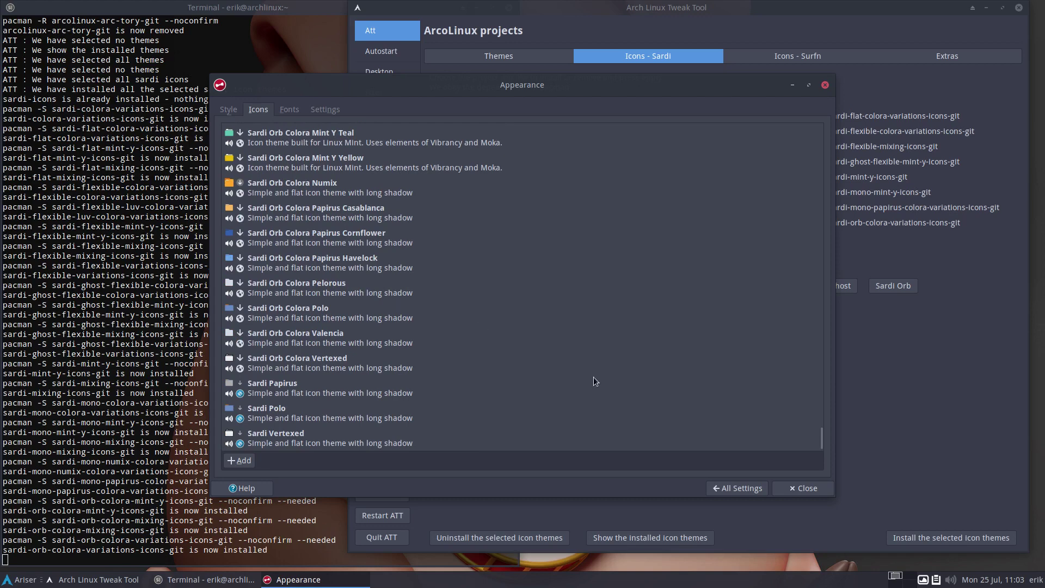
{"action": "left_click", "coordinate": [734, 487]}
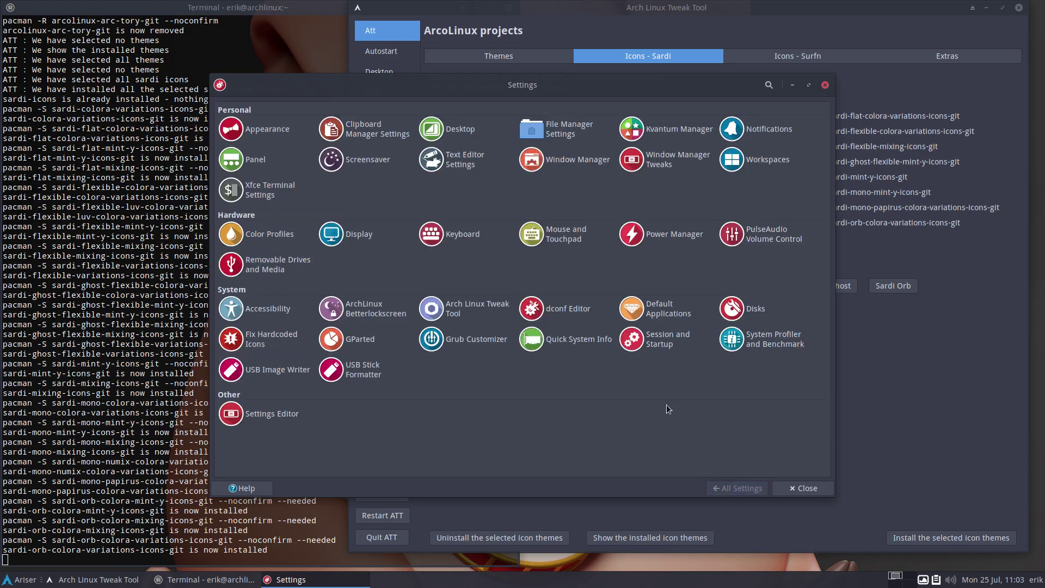
- Mark the installed Sardi icon packs, uninstall them, and recheck that none remain installed
{"action": "left_click", "coordinate": [825, 85]}
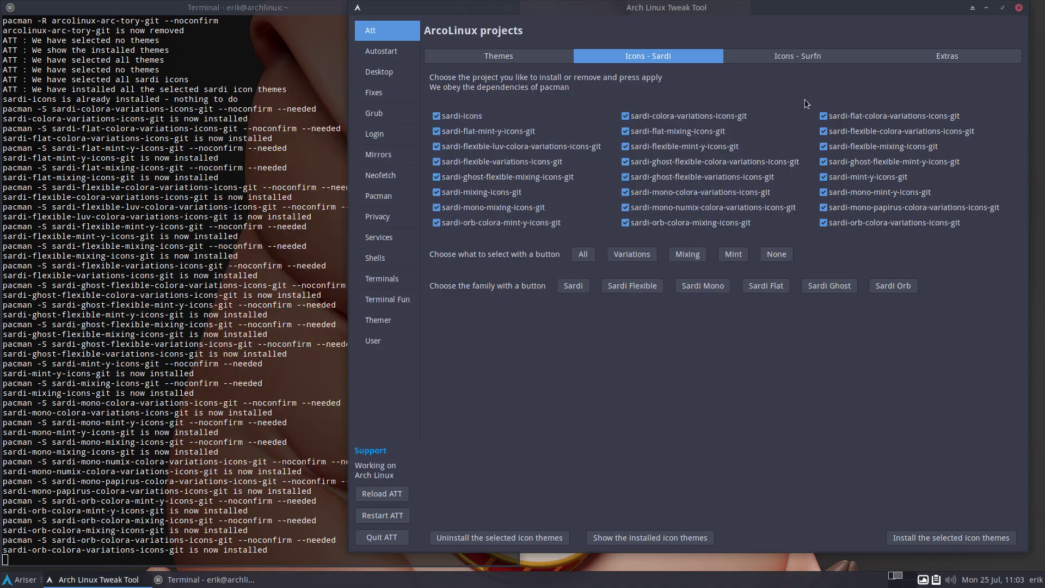
{"action": "left_click", "coordinate": [780, 255]}
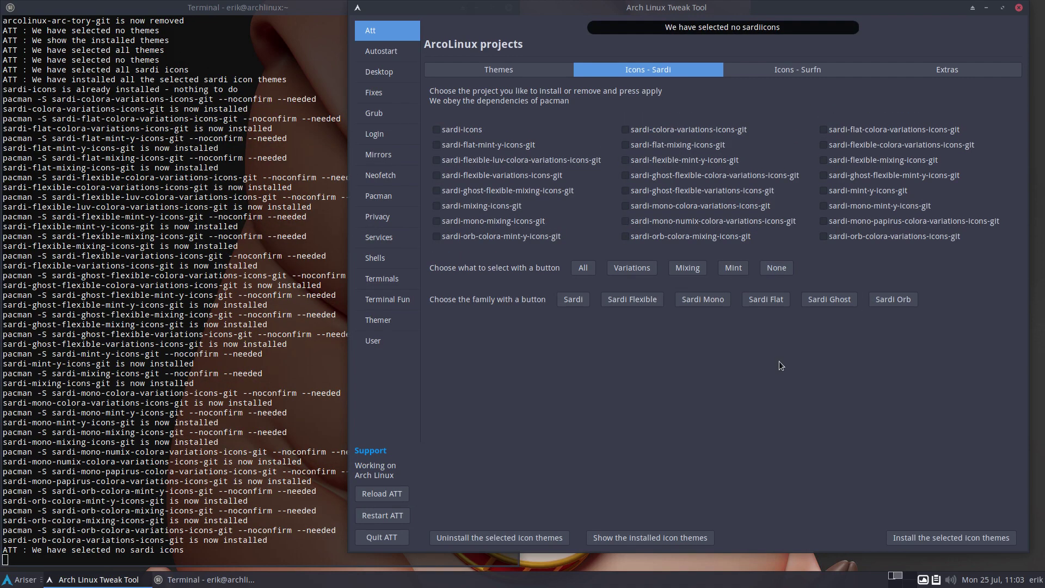
{"action": "left_click", "coordinate": [676, 537]}
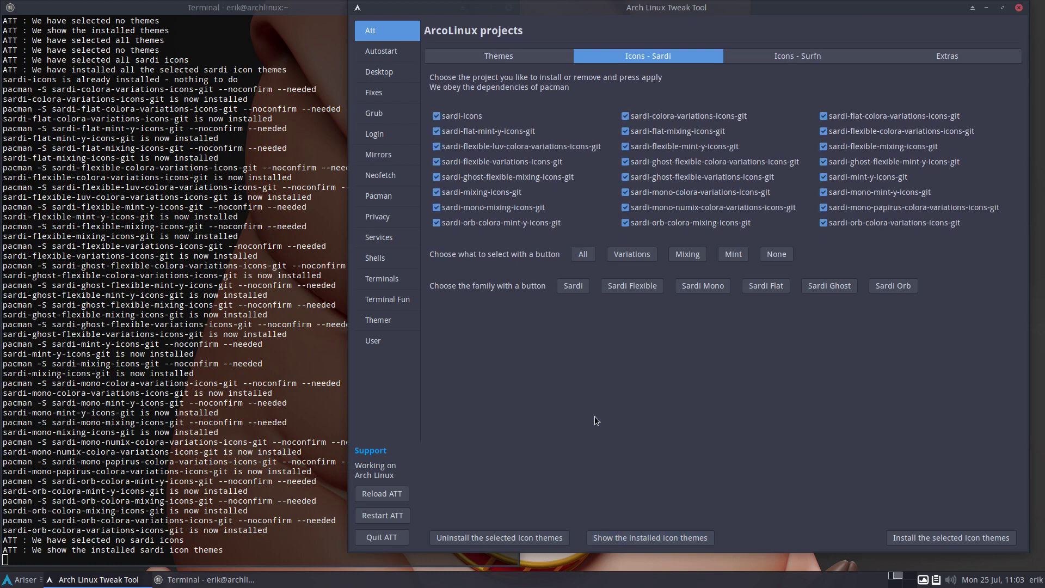
{"action": "left_click", "coordinate": [517, 538]}
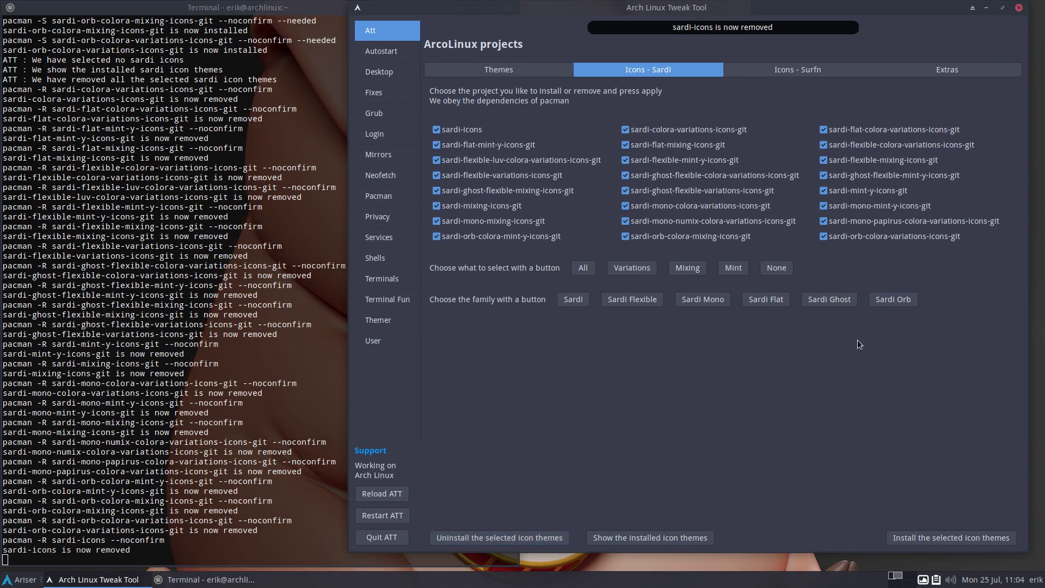
{"action": "left_click", "coordinate": [778, 268]}
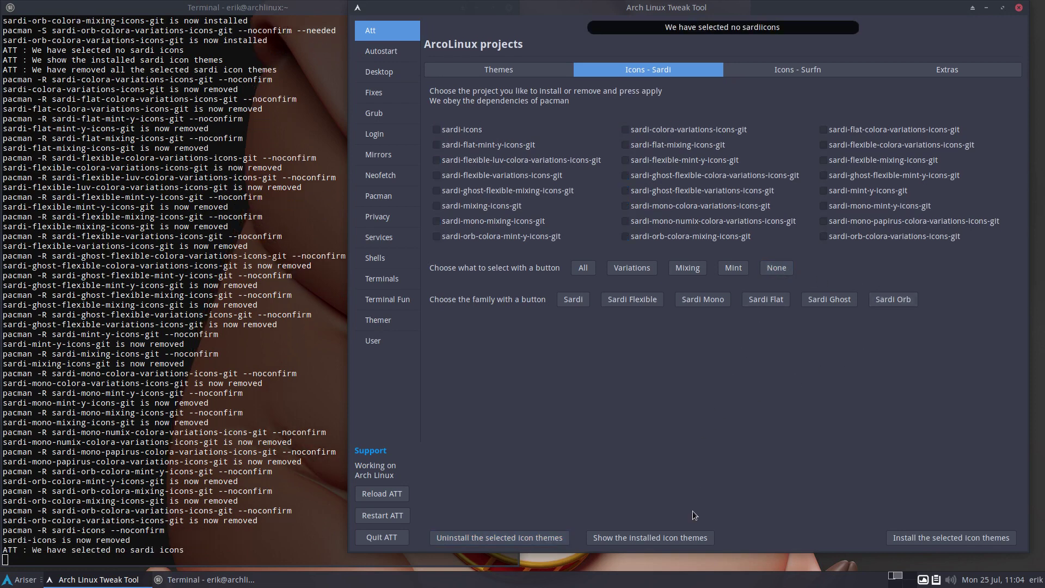
{"action": "left_click", "coordinate": [661, 537]}
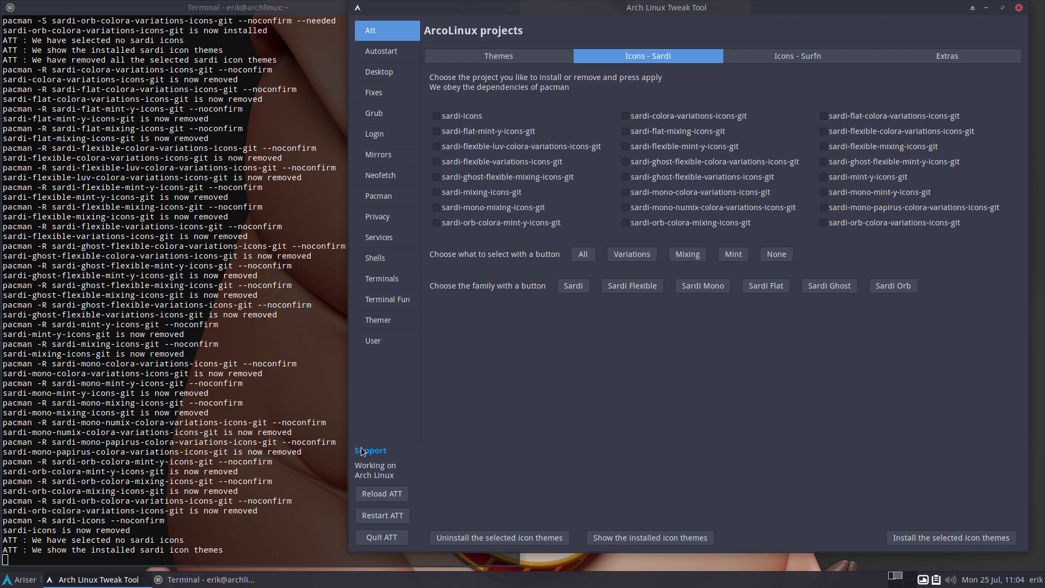
- Install the ttf-hack font package with sudo pacman -S ttf-hack in Alacritty
{"action": "key", "text": "super+Return"}
{"action": "type", "text": "sudo pacman"}
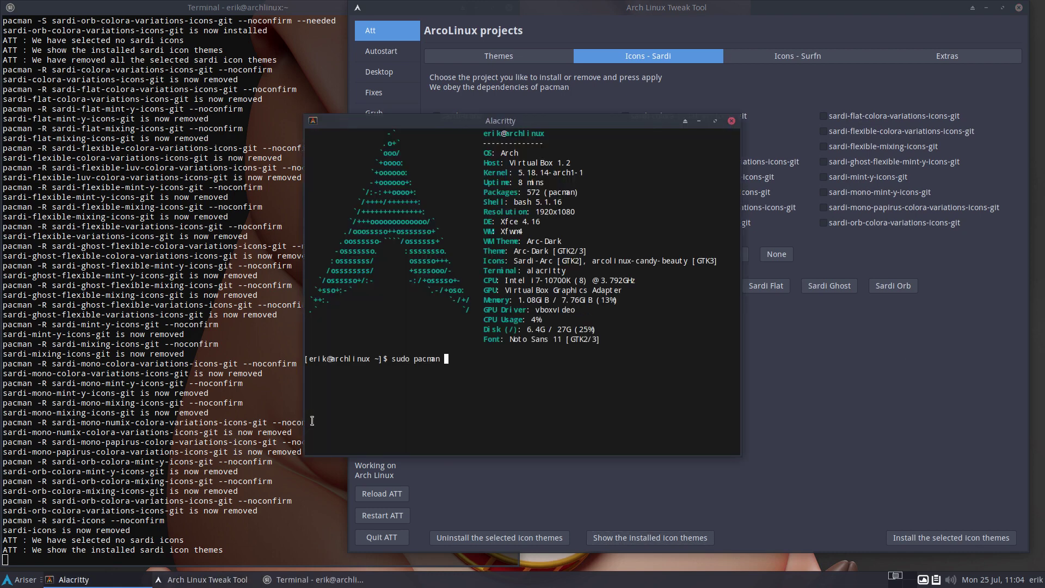
{"action": "type", "text": " - "}
{"action": "type", "text": "Sardi"}
{"action": "key", "text": "BackSpace"}
{"action": "key", "text": "BackSpace"}
{"action": "key", "text": "BackSpace"}
{"action": "key", "text": "BackSpace"}
{"action": "key", "text": "BackSpace"}
{"action": "key", "text": "BackSpace"}
{"action": "type", "text": "R sar"}
{"action": "key", "text": "BackSpace"}
{"action": "key", "text": "BackSpace"}
{"action": "key", "text": "BackSpace"}
{"action": "key", "text": "BackSpace"}
{"action": "key", "text": "BackSpace"}
{"action": "type", "text": "S ttf-hack"}
{"action": "key", "text": "Return"}
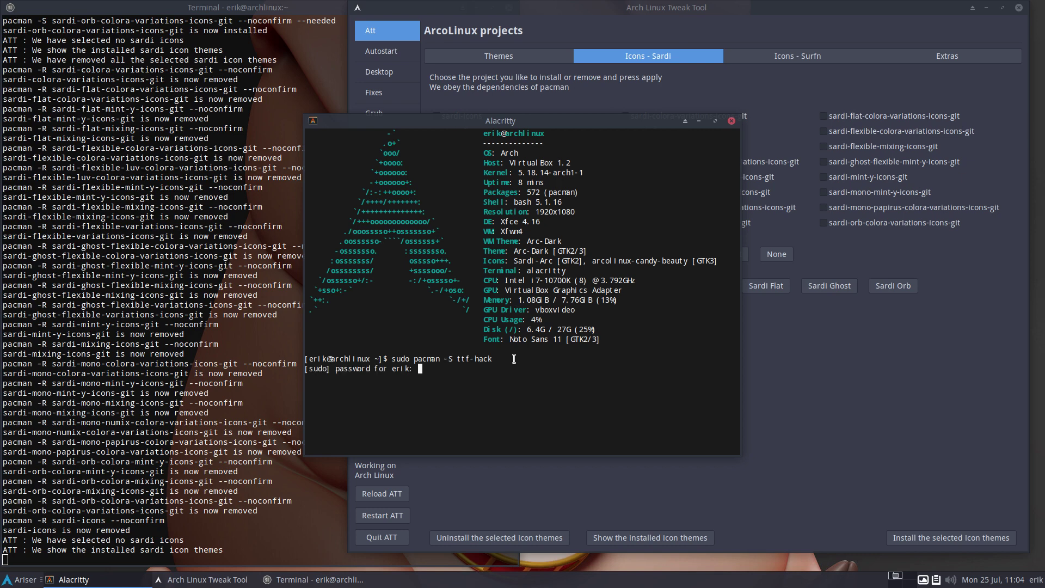
{"action": "key", "text": "Return"}
{"action": "key", "text": "Return"}
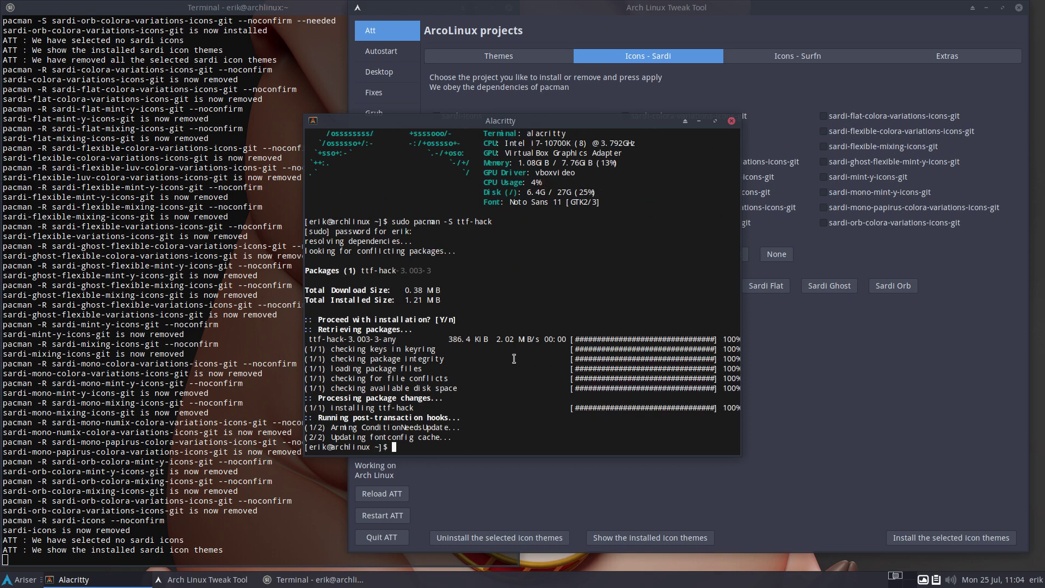
- Open a second Alacritty window, rearrange the windows, then close both terminals
{"action": "key", "text": "super+Return"}
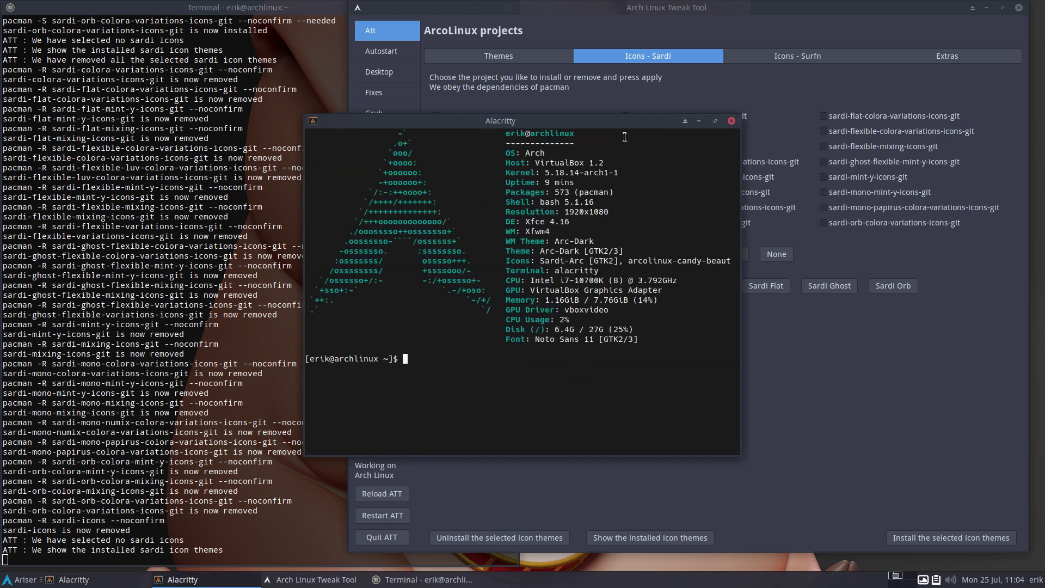
{"action": "left_click_drag", "start_coordinate": [624, 126], "coordinate": [368, 76]}
{"action": "left_click_drag", "start_coordinate": [578, 270], "coordinate": [654, 97]}
{"action": "left_click", "coordinate": [655, 96]}
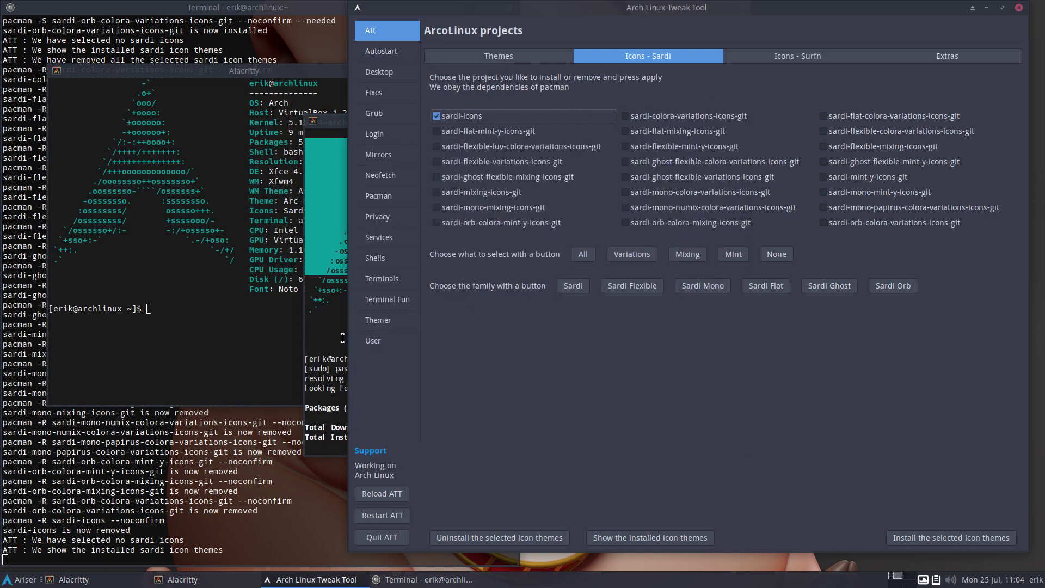
{"action": "key", "text": "alt+Tab"}
{"action": "left_click_drag", "start_coordinate": [475, 120], "coordinate": [615, 106]}
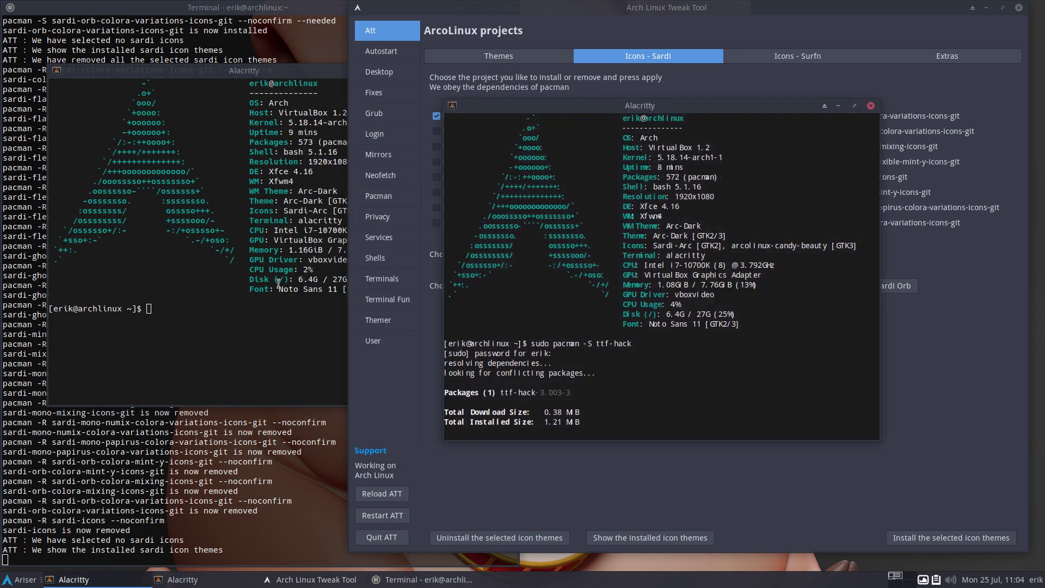
{"action": "key", "text": "alt+Tab"}
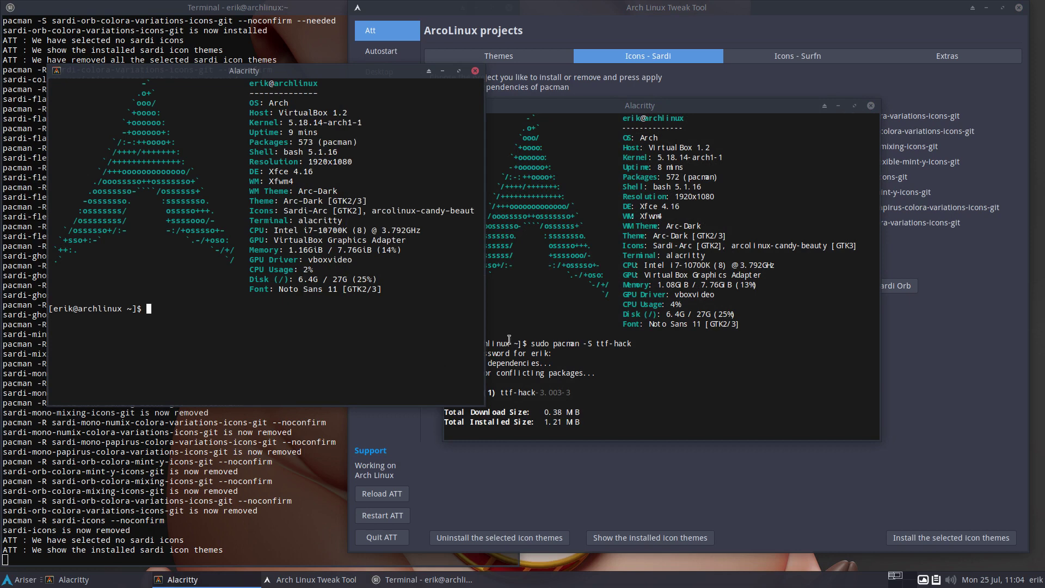
{"action": "key", "text": "alt+F4"}
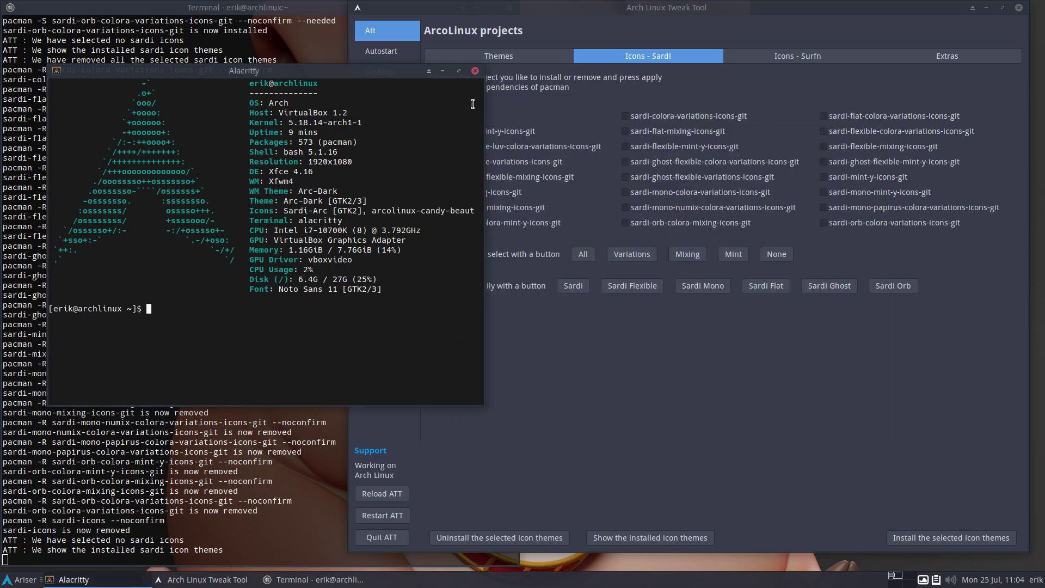
{"action": "left_click", "coordinate": [474, 71]}
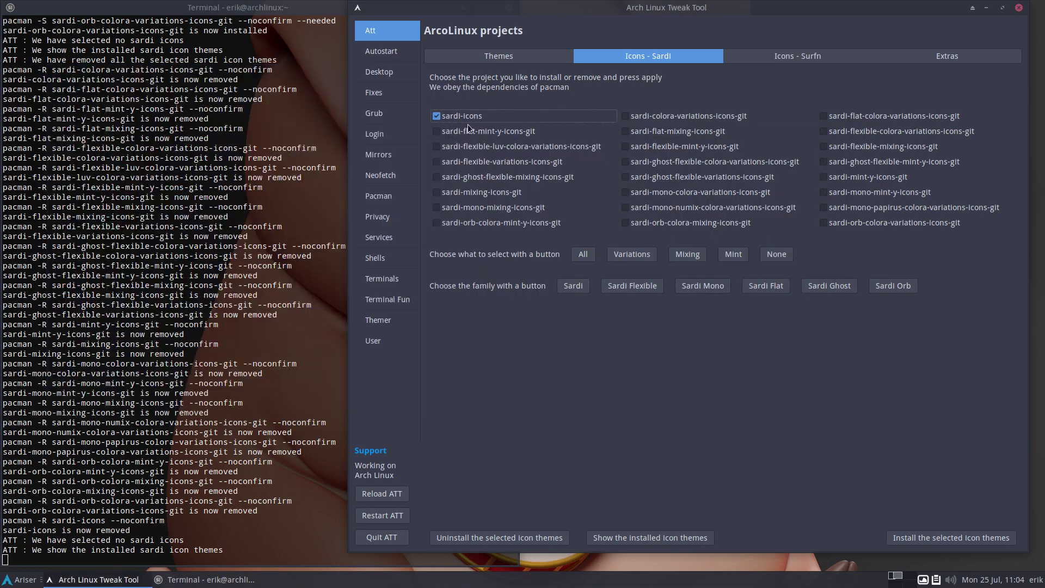
- Select all six packs on the Icons - Surfn tab and install them
{"action": "left_click", "coordinate": [805, 55]}
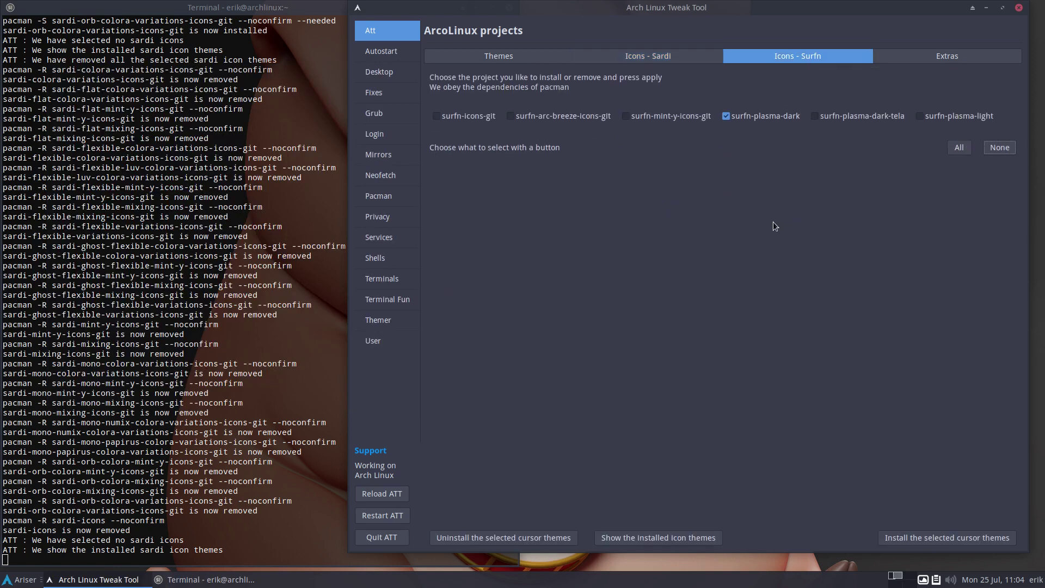
{"action": "left_click", "coordinate": [958, 148]}
{"action": "left_click", "coordinate": [947, 538]}
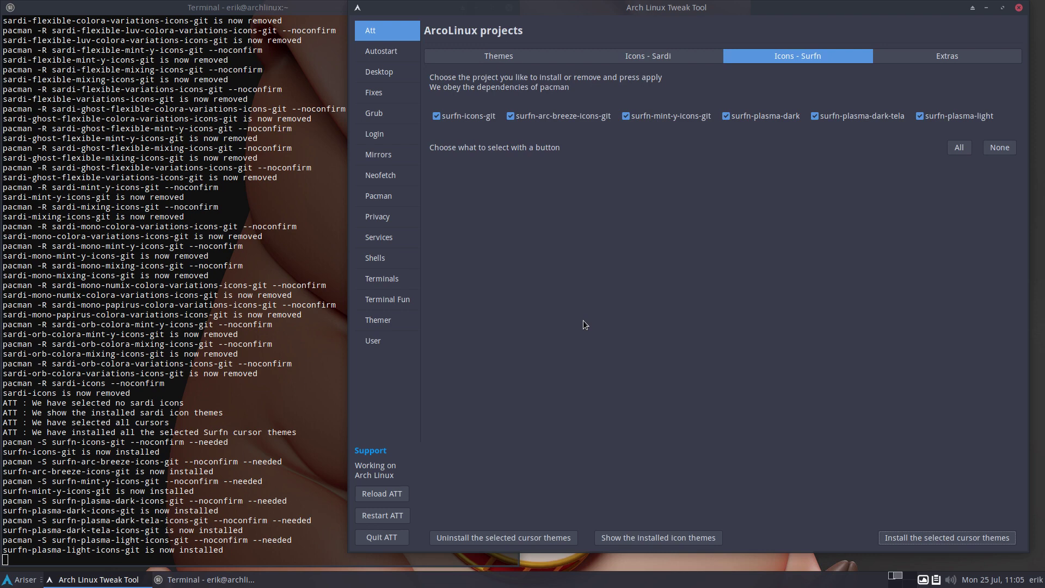
- Set Surfn Plasma Dark as the icon theme in Xfce Appearance settings
{"action": "left_click", "coordinate": [207, 579]}
{"action": "left_click", "coordinate": [23, 579]}
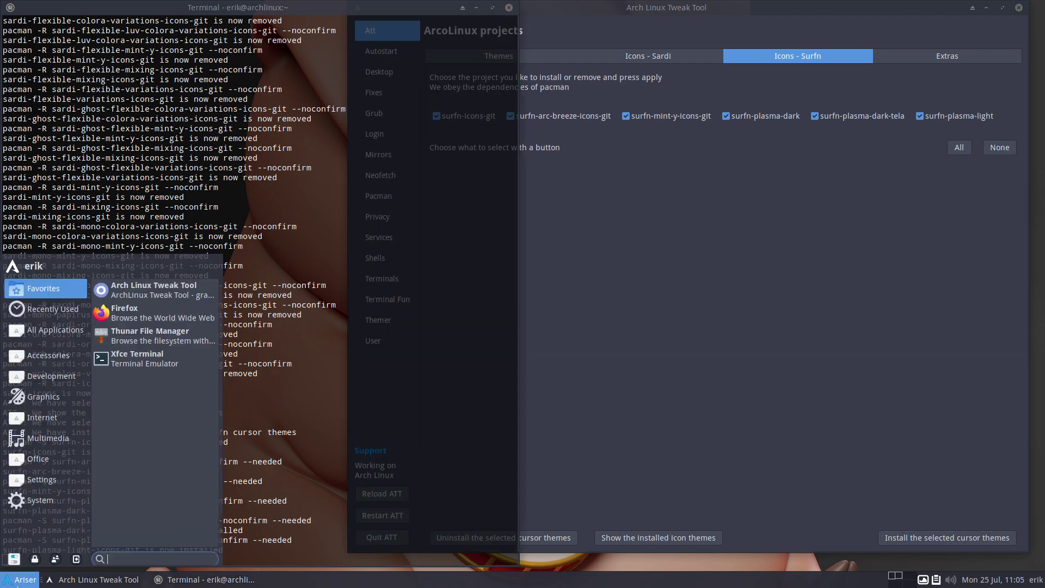
{"action": "left_click", "coordinate": [21, 555]}
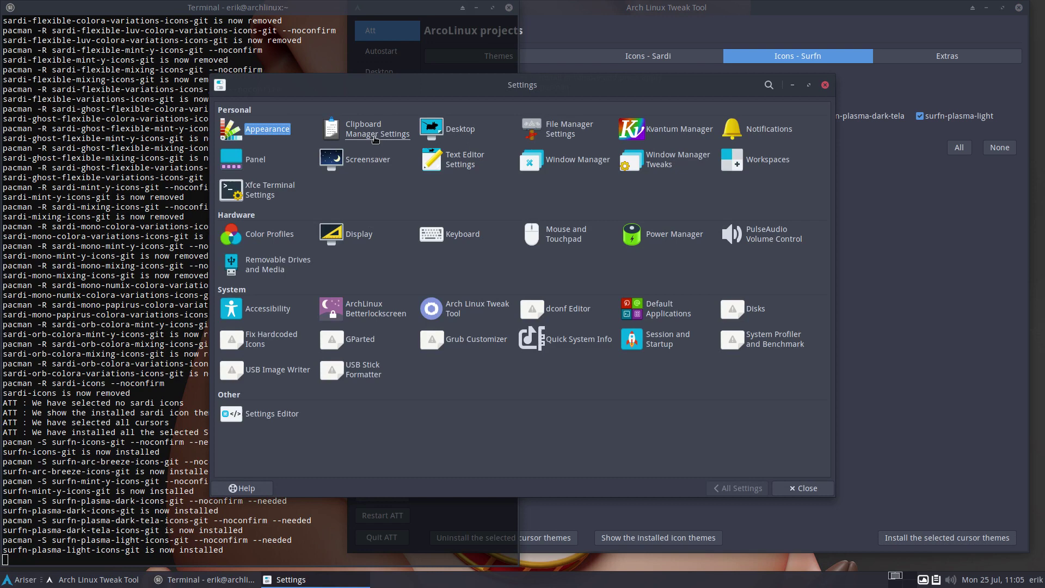
{"action": "left_click", "coordinate": [301, 133]}
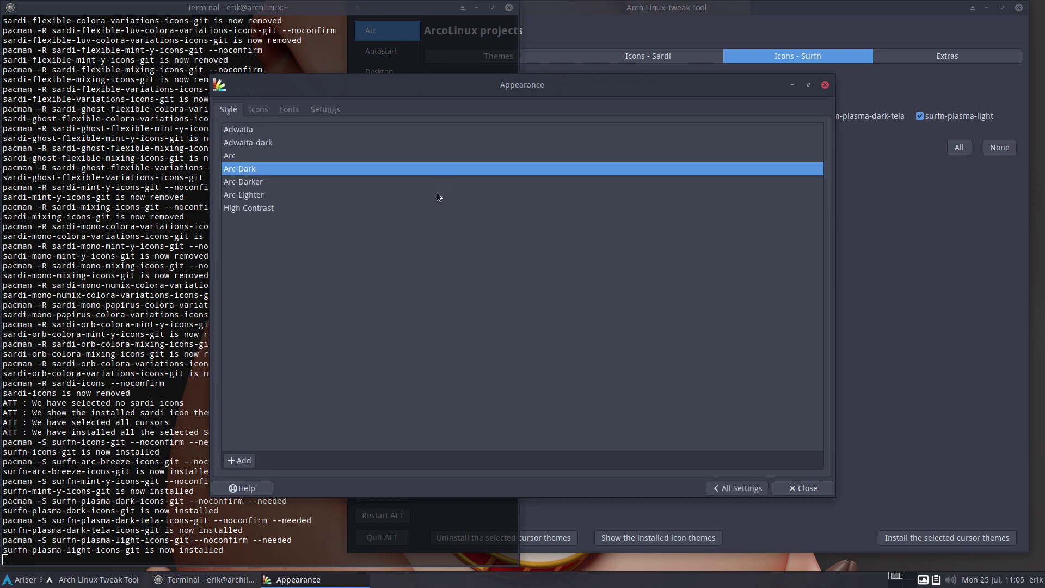
{"action": "left_click", "coordinate": [258, 109]}
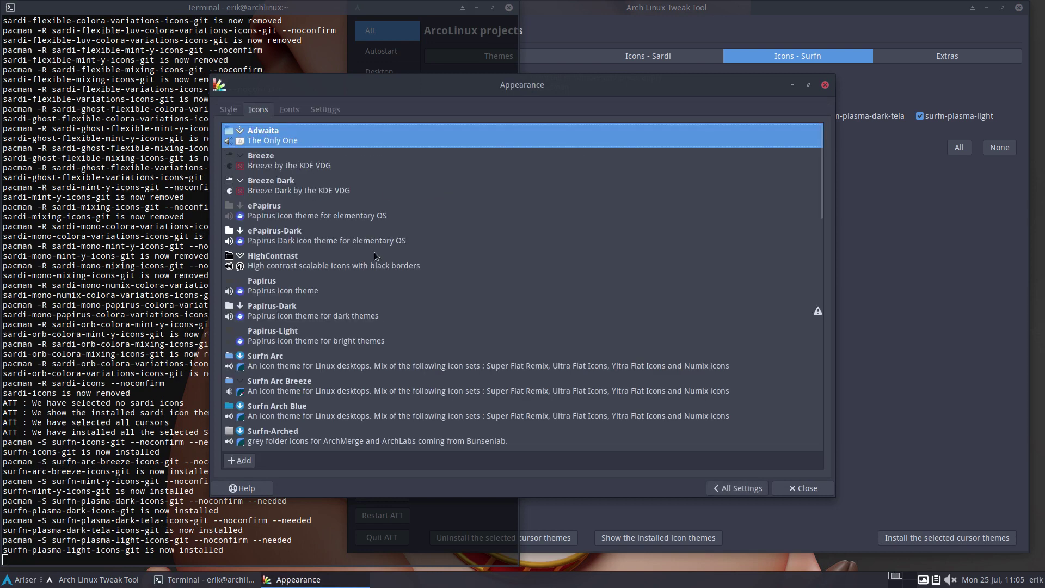
{"action": "scroll", "coordinate": [353, 361], "scroll_direction": "down", "scroll_amount": 10}
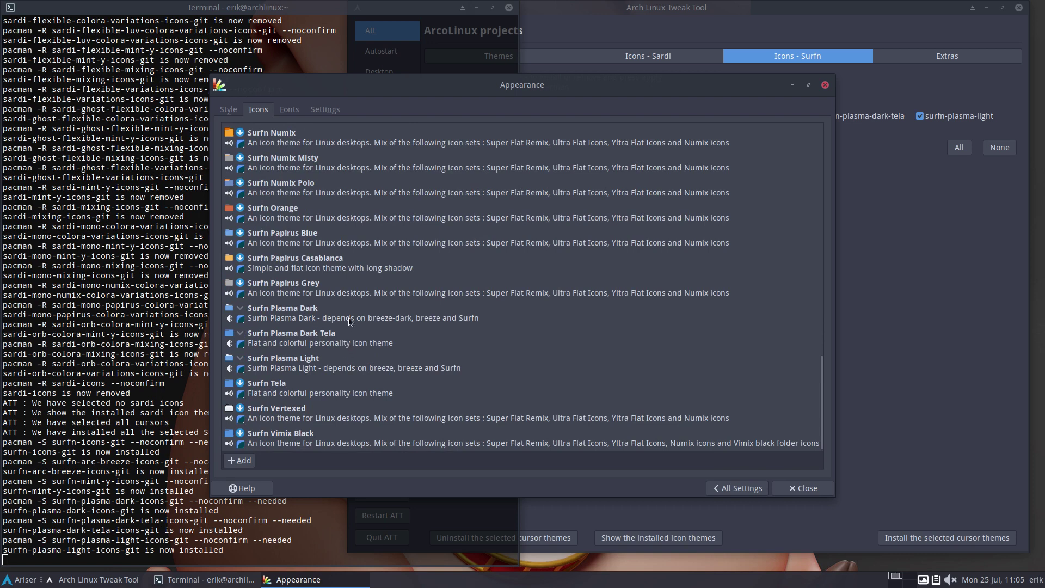
{"action": "left_click", "coordinate": [350, 320]}
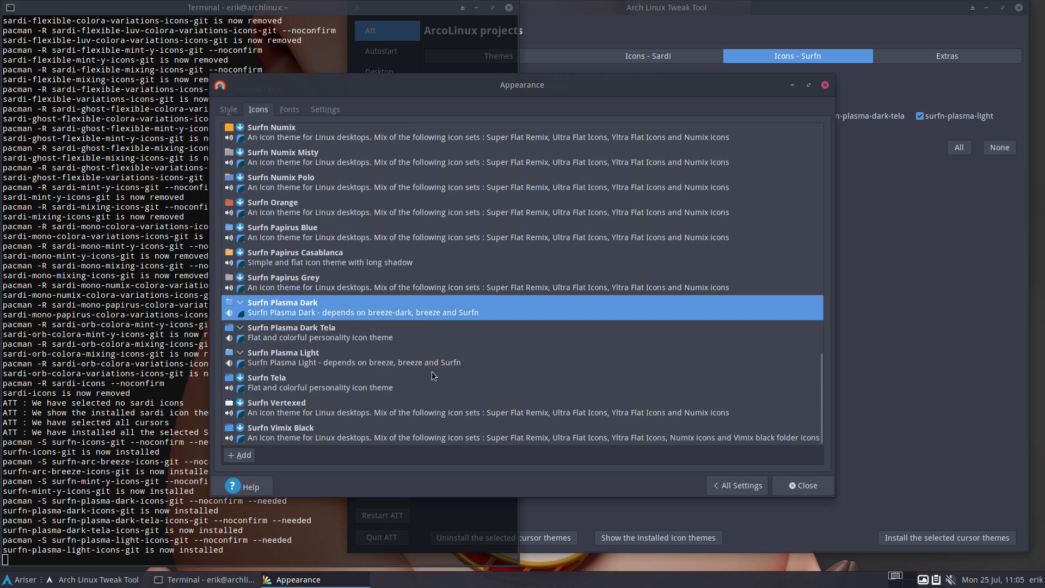
{"action": "left_click", "coordinate": [783, 486]}
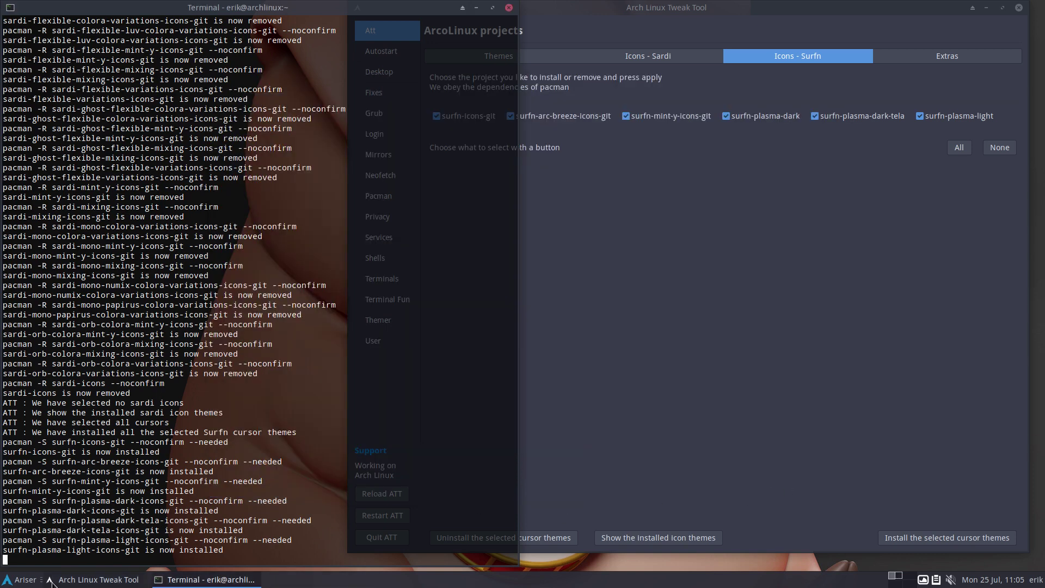
- Reopen the Settings Manager from the Whisker menu and close it again
{"action": "left_click", "coordinate": [17, 582]}
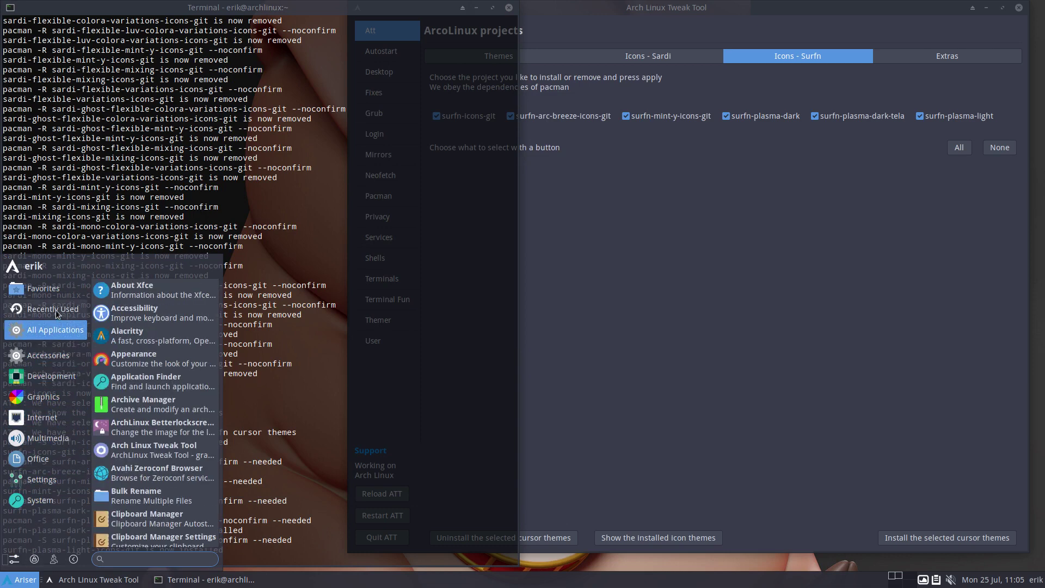
{"action": "left_click", "coordinate": [14, 559]}
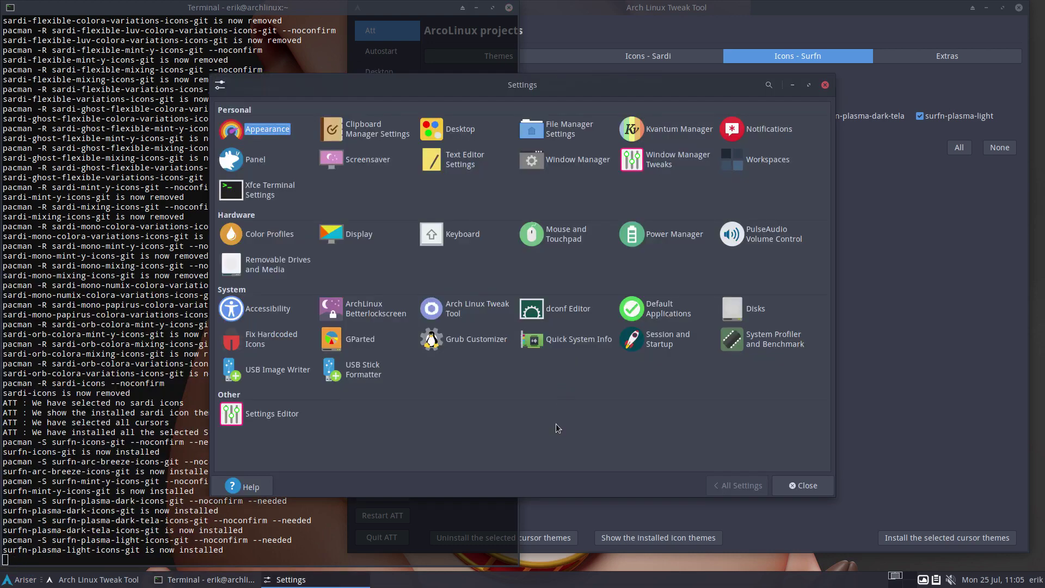
{"action": "left_click", "coordinate": [826, 86]}
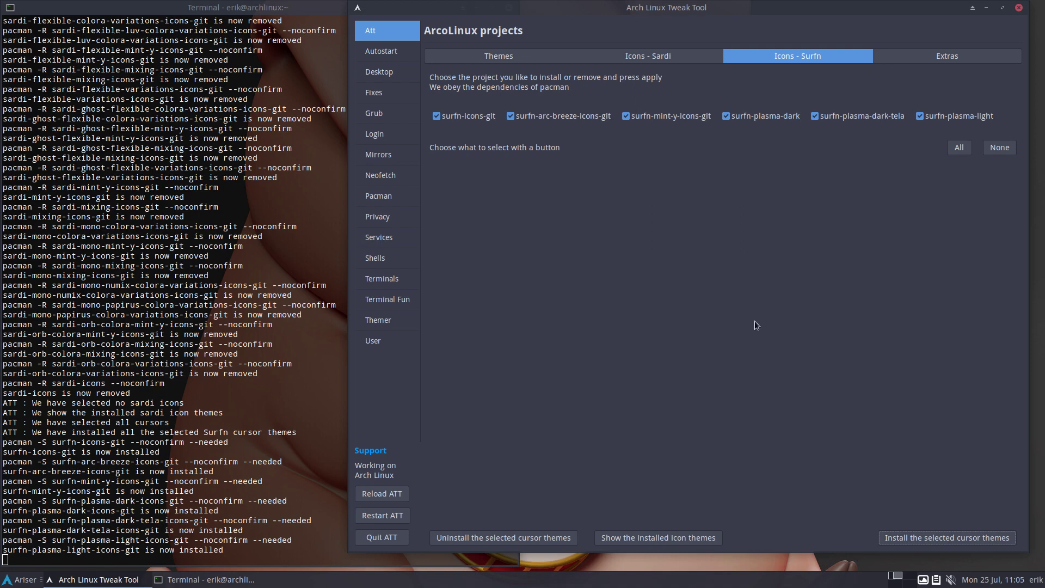
- Uninstall the six selected Surfn packs, clear the selection, and show installed ones to confirm none remain
{"action": "left_click", "coordinate": [496, 538]}
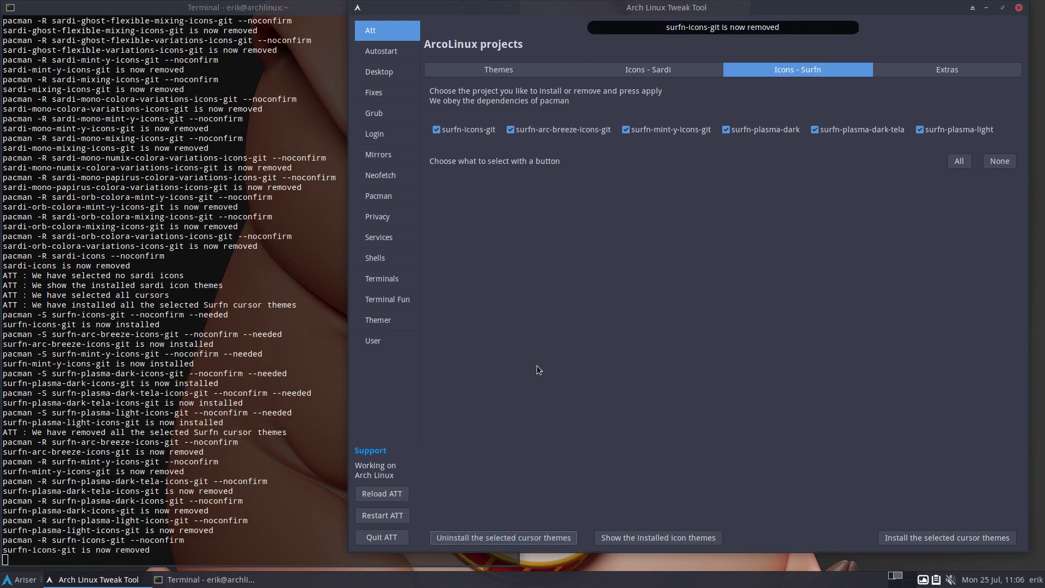
{"action": "left_click", "coordinate": [998, 162]}
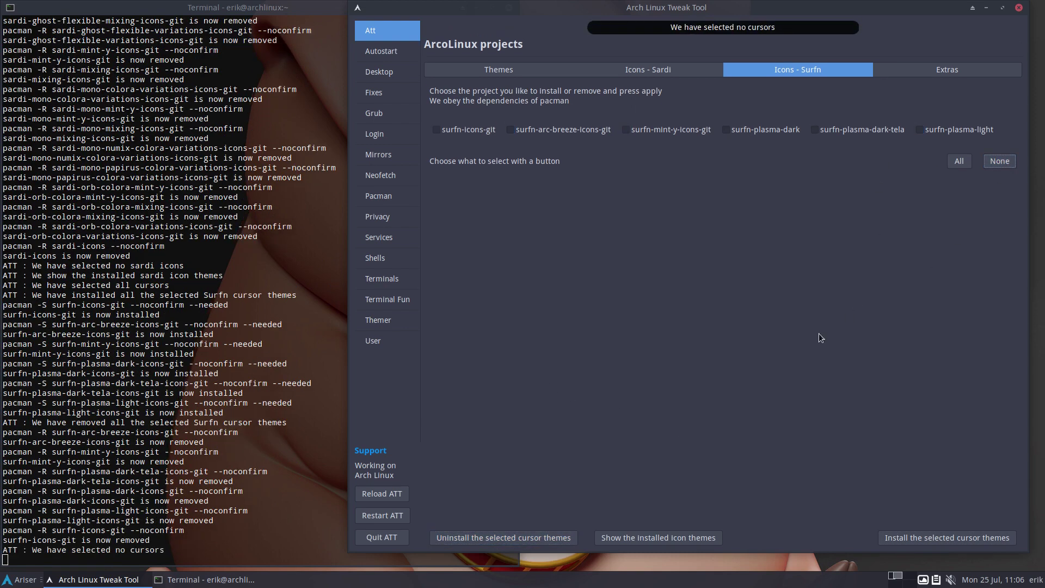
{"action": "left_click", "coordinate": [637, 532]}
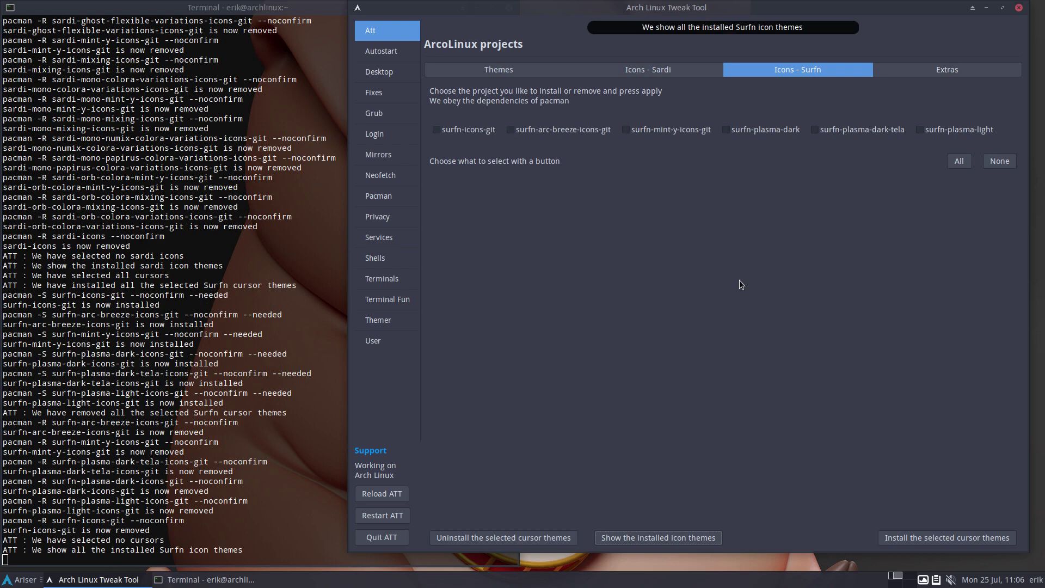
- Select all eight packages on the Extras tab, including Candy Beauty variants, and install them
{"action": "left_click", "coordinate": [957, 57]}
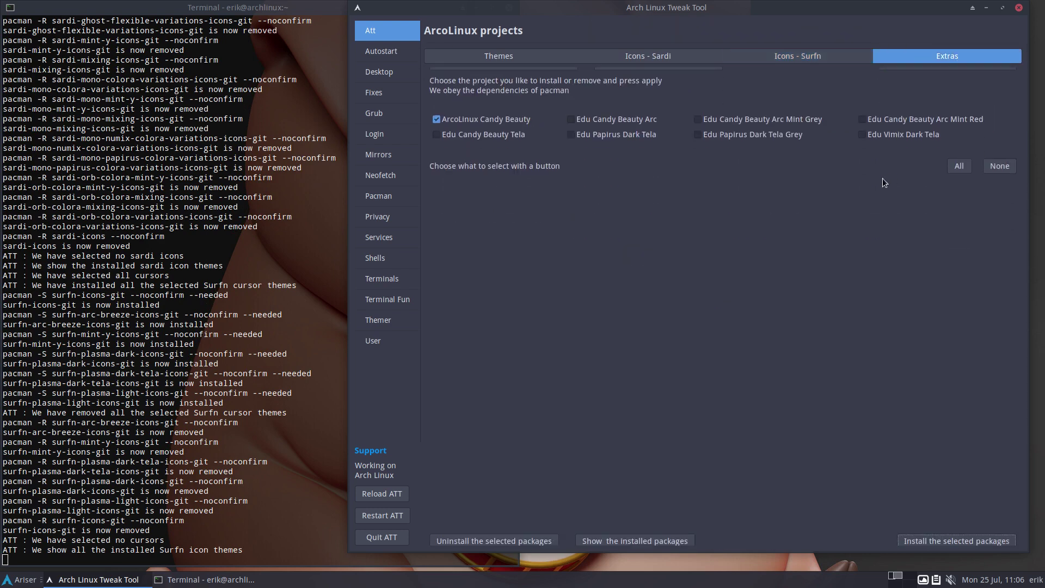
{"action": "left_click", "coordinate": [959, 162]}
{"action": "left_click", "coordinate": [942, 537]}
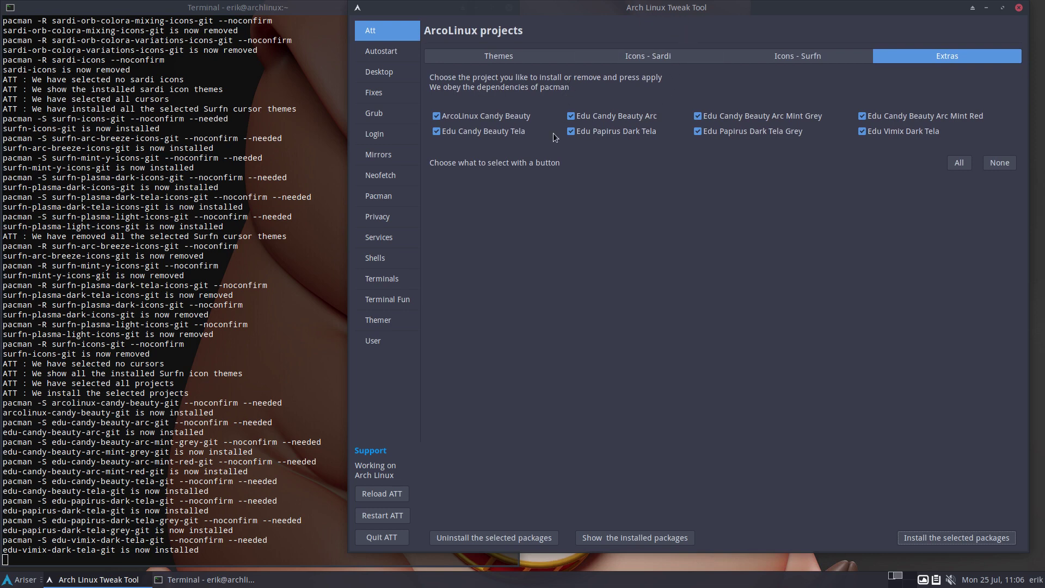
- Show installed items on the Surfn, Sardi and Themes tabs, finding only sardi-icons, then return to Extras
{"action": "left_click", "coordinate": [23, 580]}
{"action": "left_click", "coordinate": [571, 398]}
{"action": "left_click", "coordinate": [798, 58]}
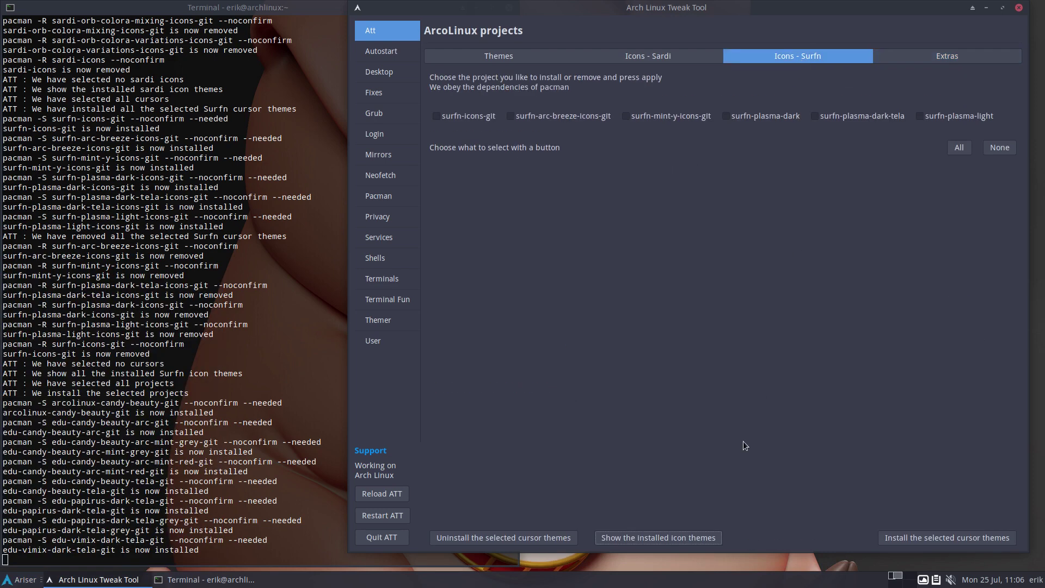
{"action": "left_click", "coordinate": [680, 537]}
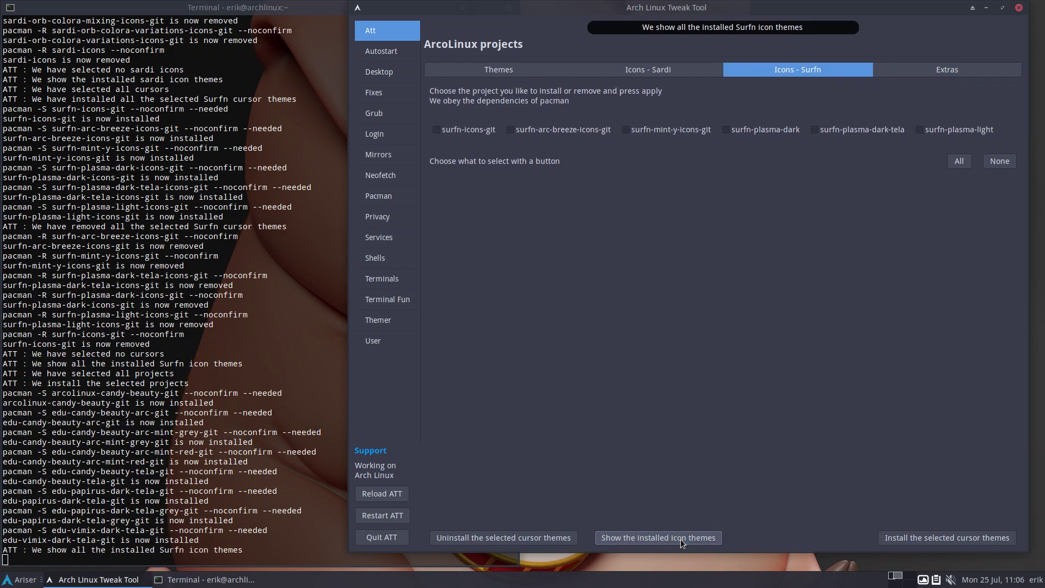
{"action": "left_click", "coordinate": [648, 70]}
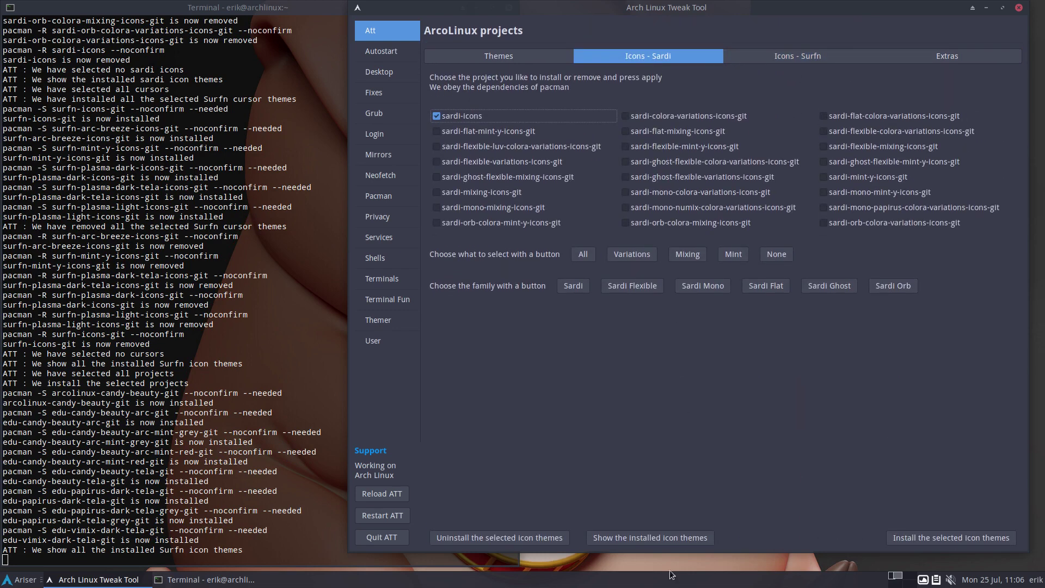
{"action": "left_click", "coordinate": [659, 538]}
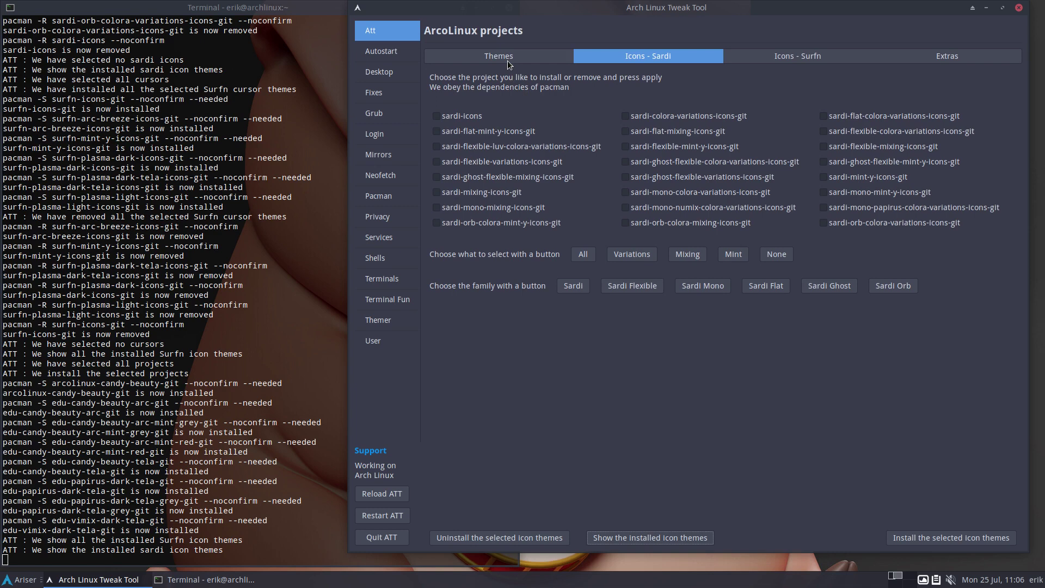
{"action": "left_click", "coordinate": [507, 57]}
{"action": "left_click", "coordinate": [643, 532]}
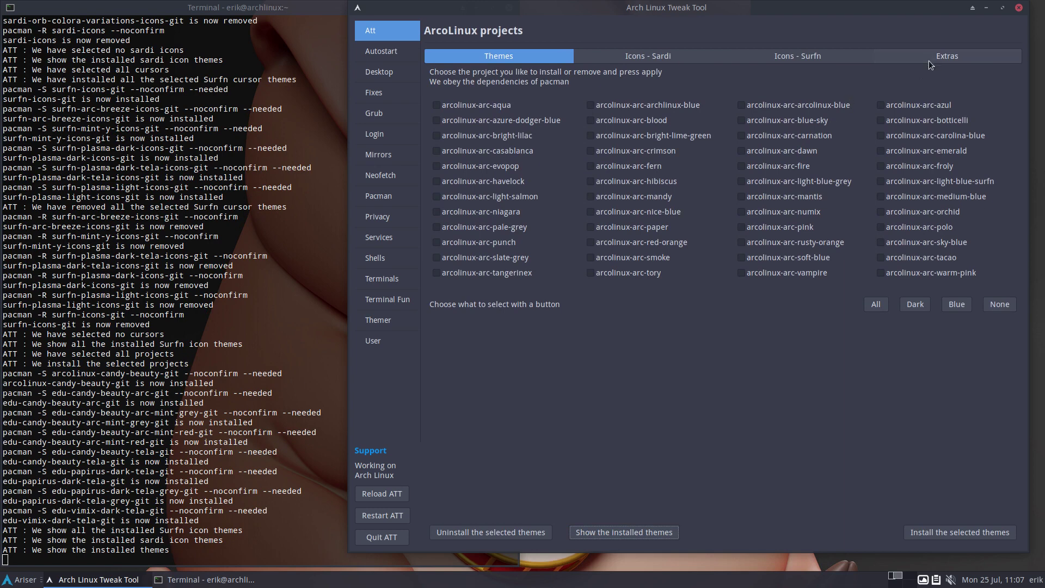
{"action": "left_click", "coordinate": [931, 59]}
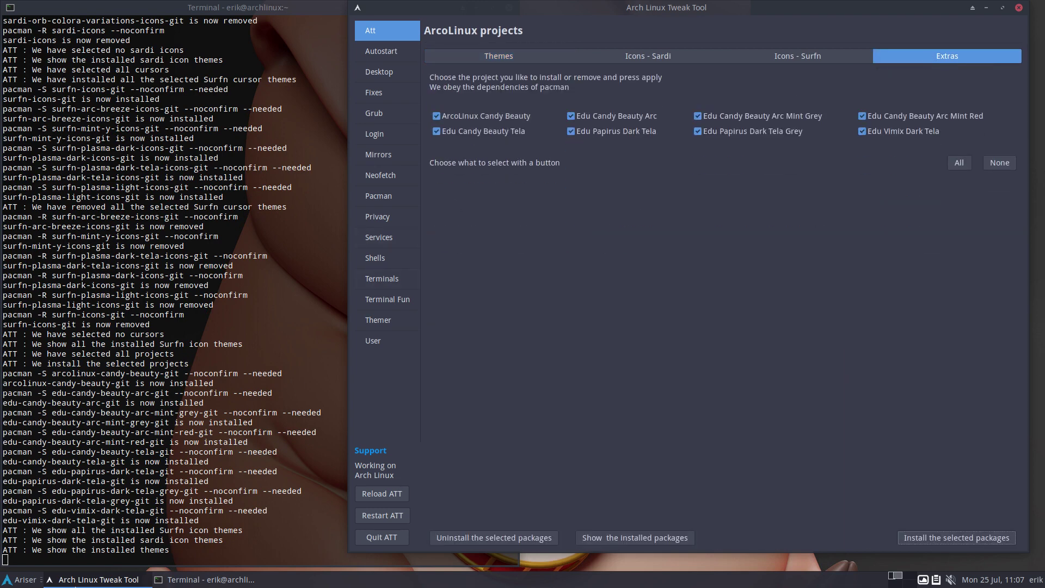
{"action": "left_click", "coordinate": [19, 579]}
- Apply the ArcoLinux Candy Beauty icon theme in Xfce Appearance settings
{"action": "left_click", "coordinate": [14, 562]}
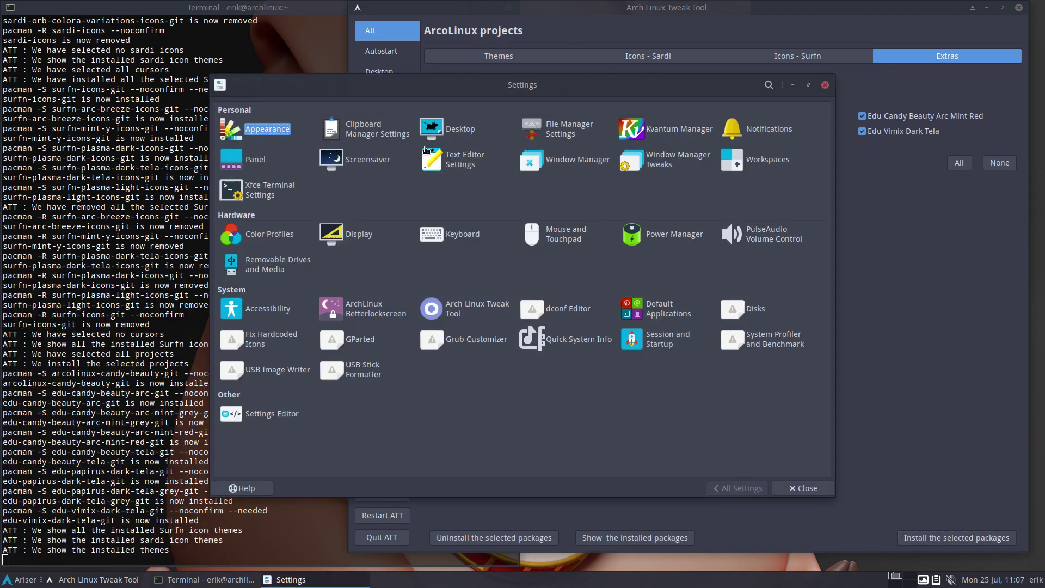
{"action": "left_click", "coordinate": [266, 134]}
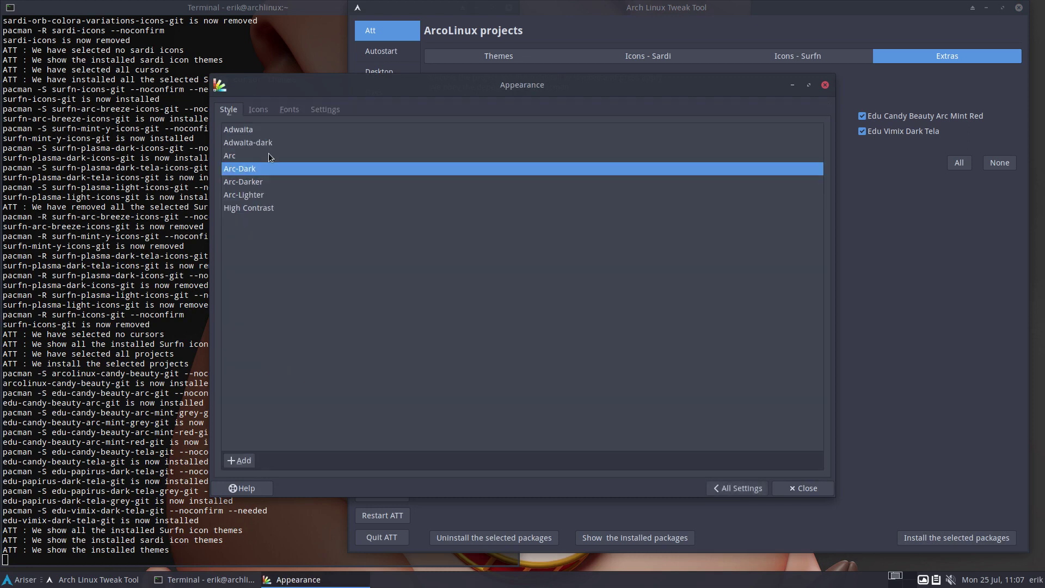
{"action": "left_click", "coordinate": [264, 107]}
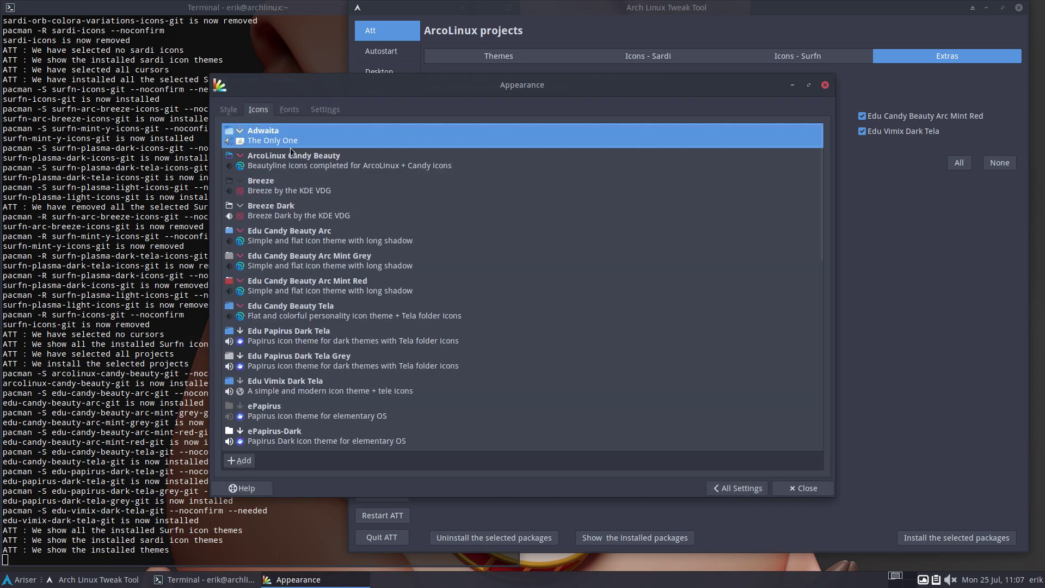
{"action": "left_click", "coordinate": [311, 157]}
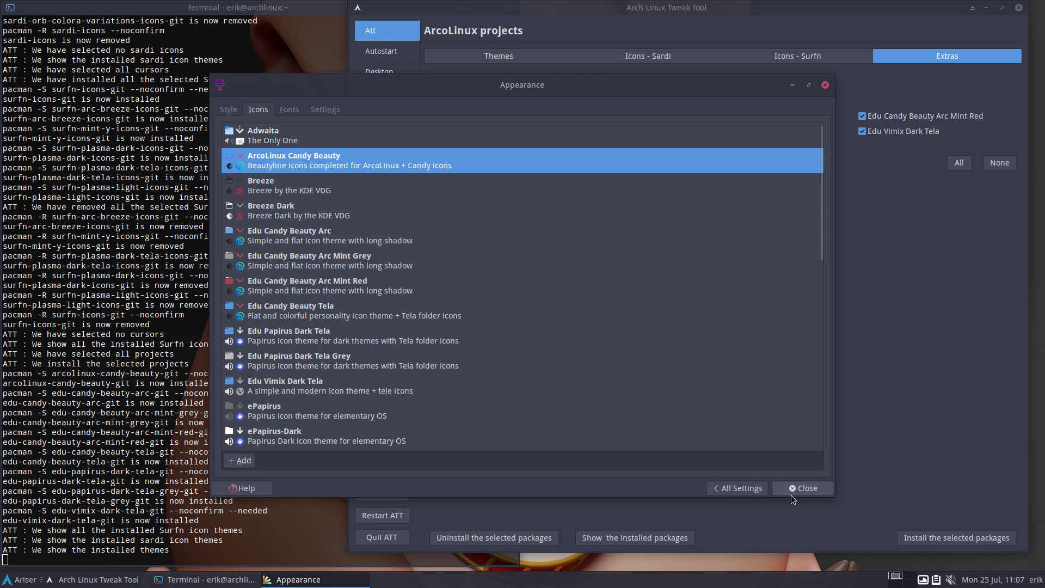
{"action": "left_click", "coordinate": [803, 488]}
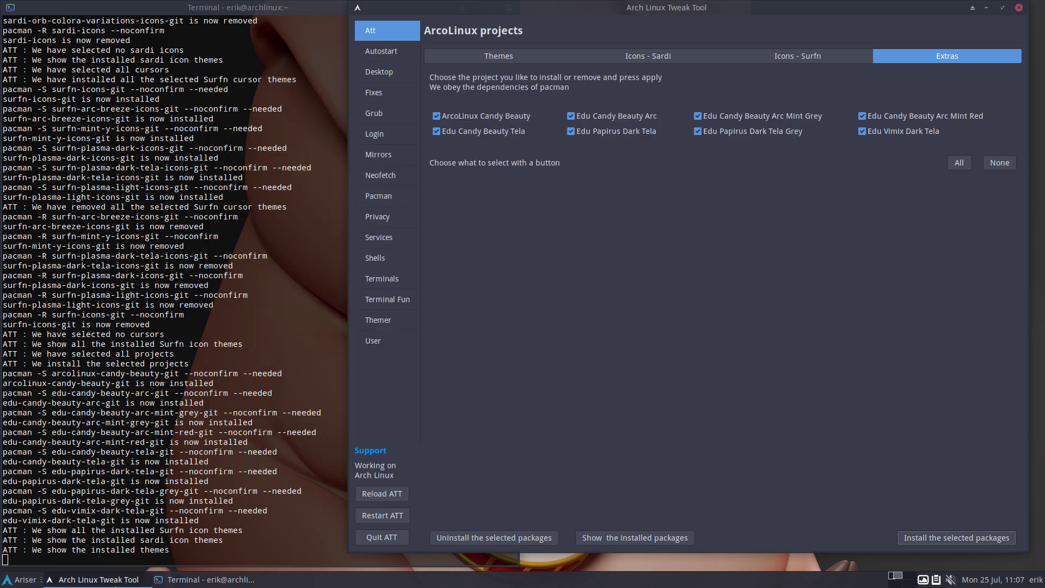
- Preview the new icons in the home-folder file manager, including the Music folder and hidden files
{"action": "key", "text": "super+e"}
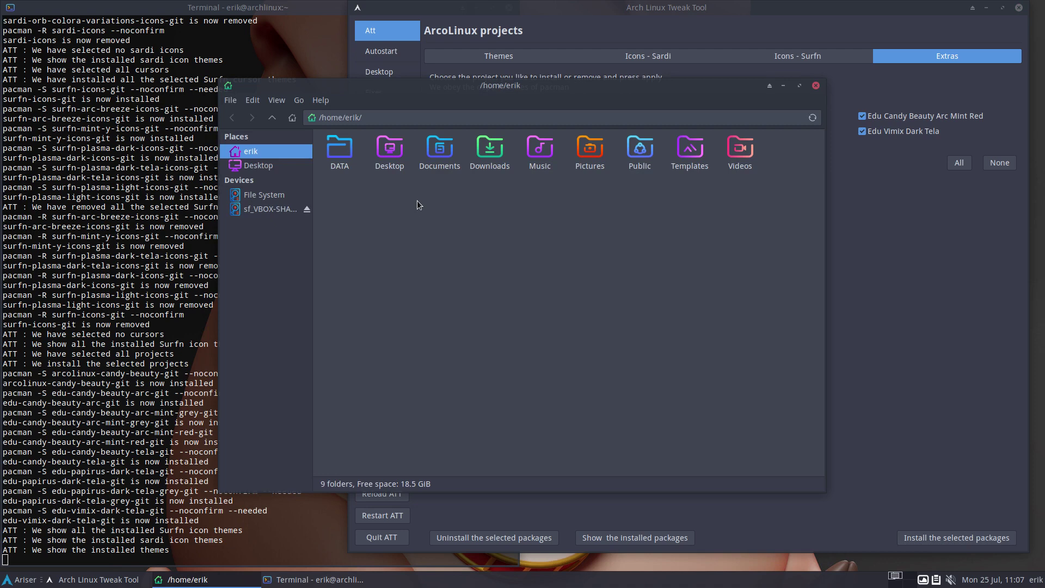
{"action": "double_click", "coordinate": [539, 153]}
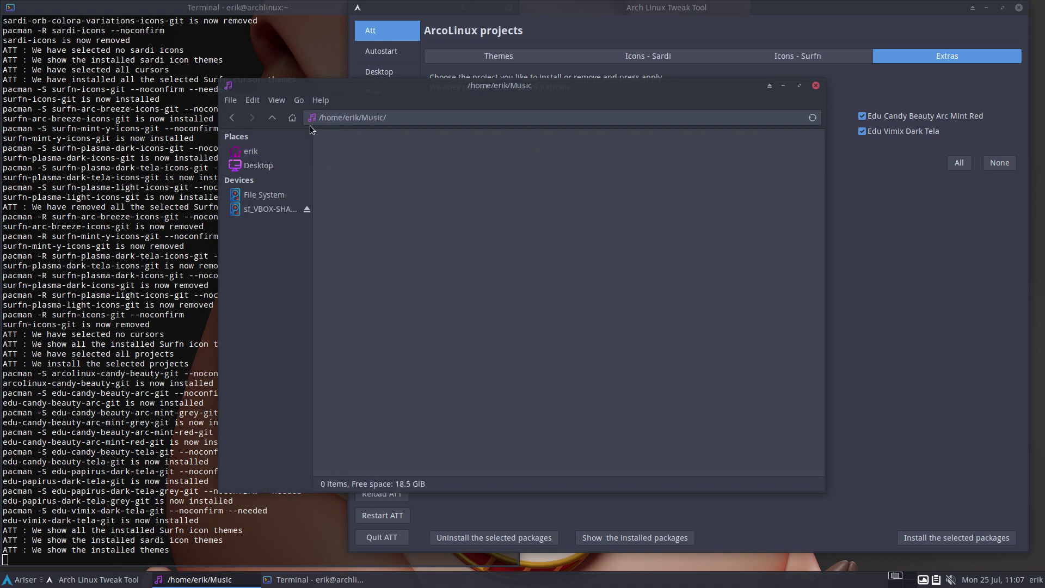
{"action": "left_click", "coordinate": [272, 117]}
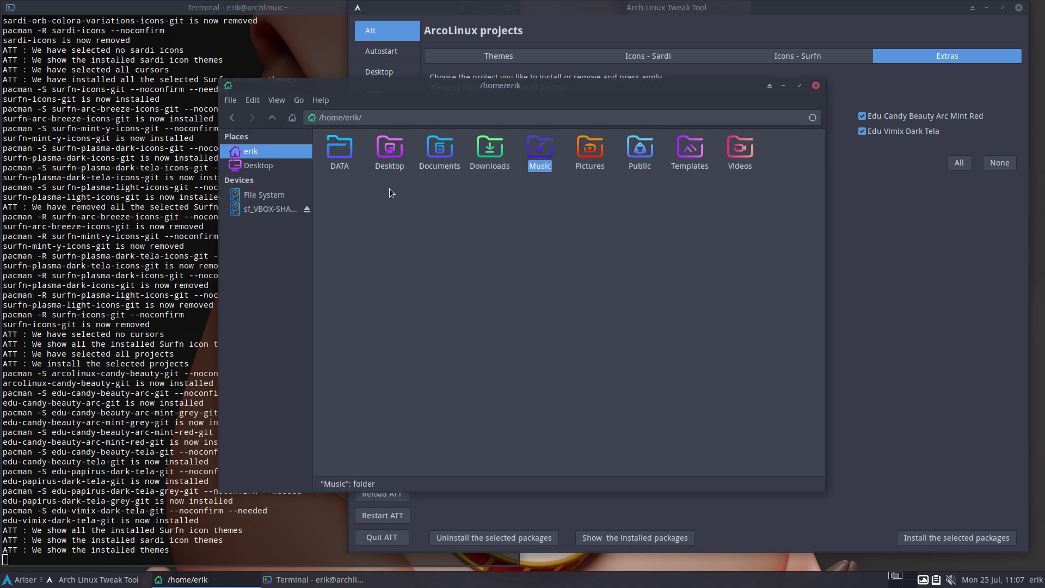
{"action": "key", "text": "ctrl+h"}
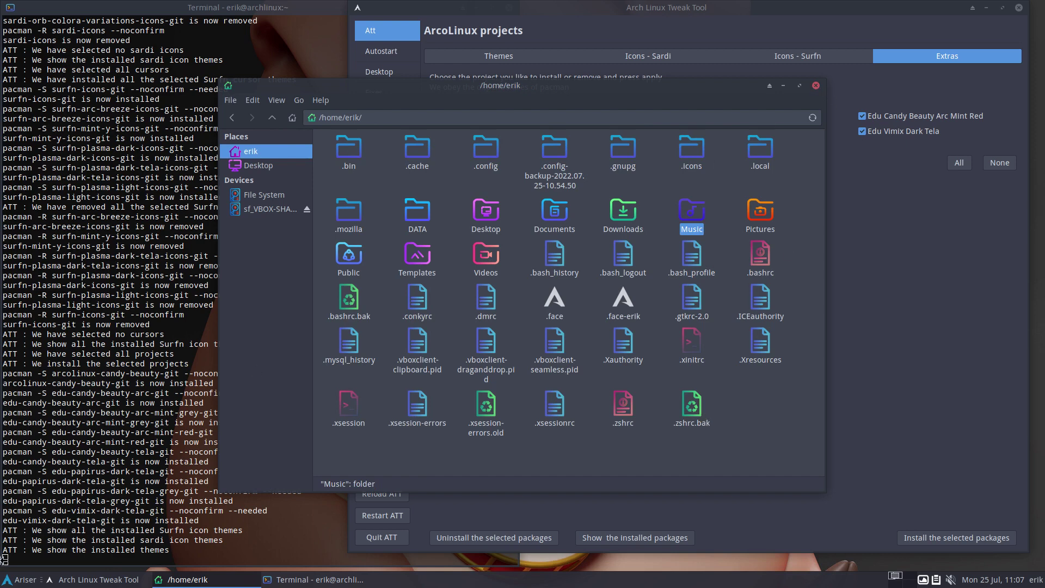
- Reopen and close the Settings Manager, then close the home-folder file manager window
{"action": "left_click", "coordinate": [11, 579]}
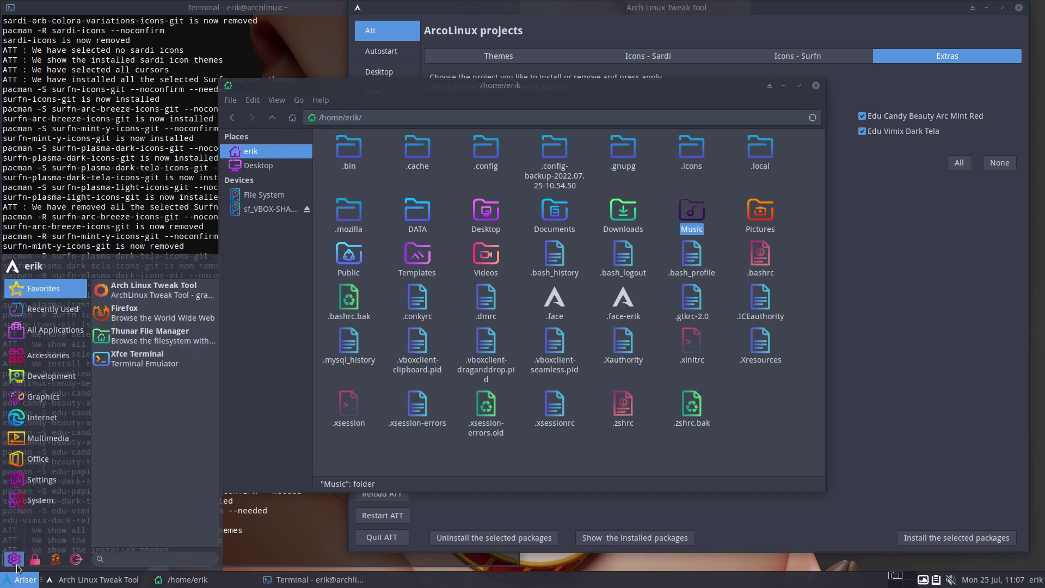
{"action": "left_click", "coordinate": [15, 560]}
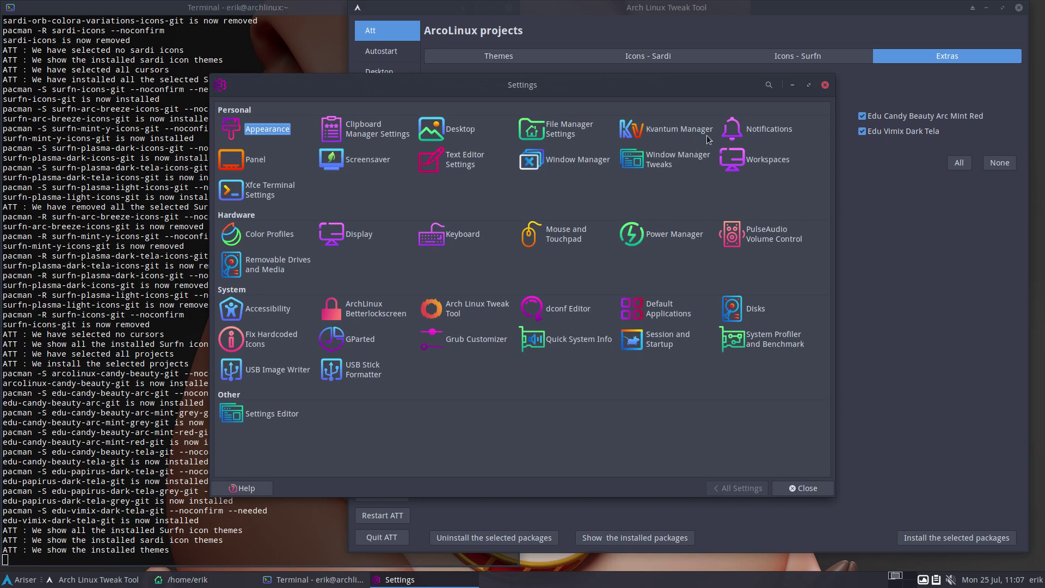
{"action": "left_click", "coordinate": [825, 85]}
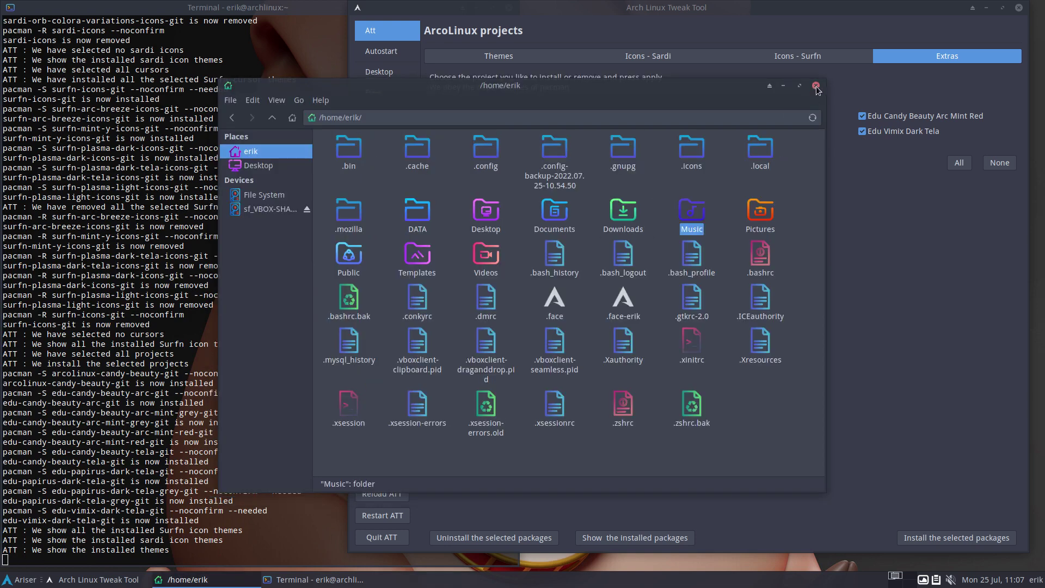
{"action": "left_click", "coordinate": [815, 85]}
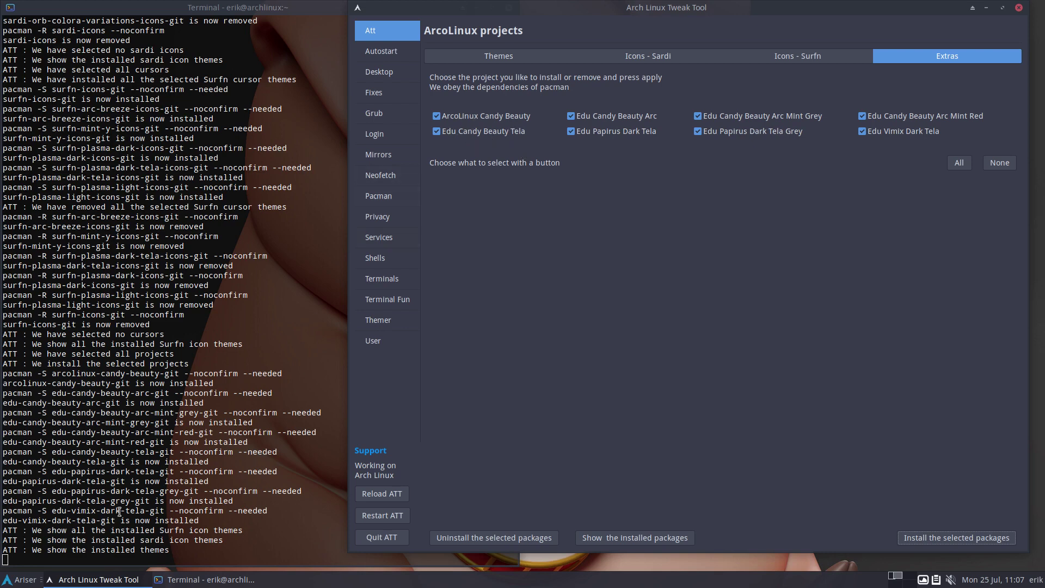
- Apply the Breeze icon theme from Settings > Appearance > Icons
{"action": "left_click", "coordinate": [9, 578]}
{"action": "left_click", "coordinate": [12, 562]}
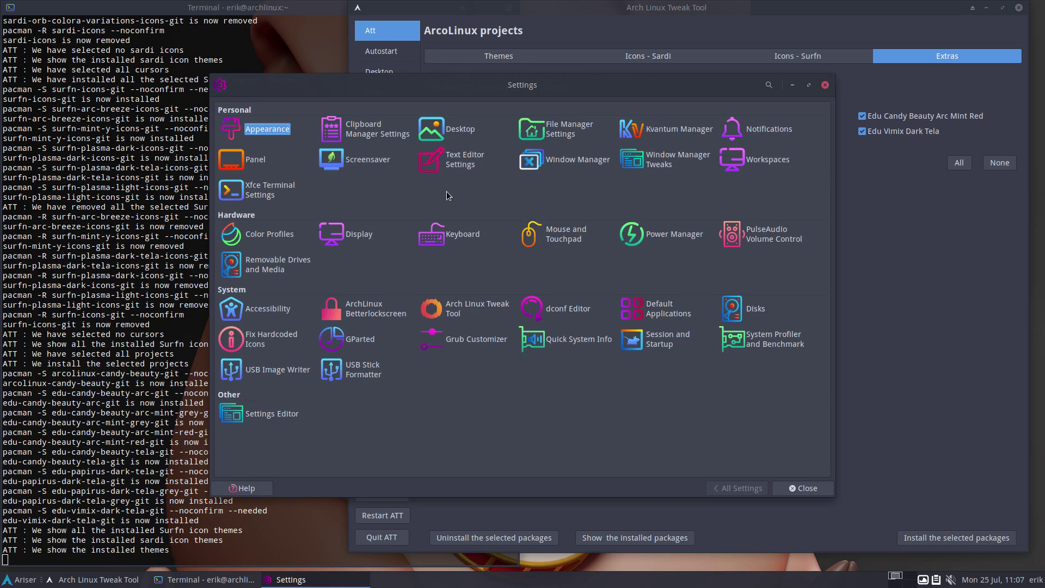
{"action": "left_click", "coordinate": [282, 132]}
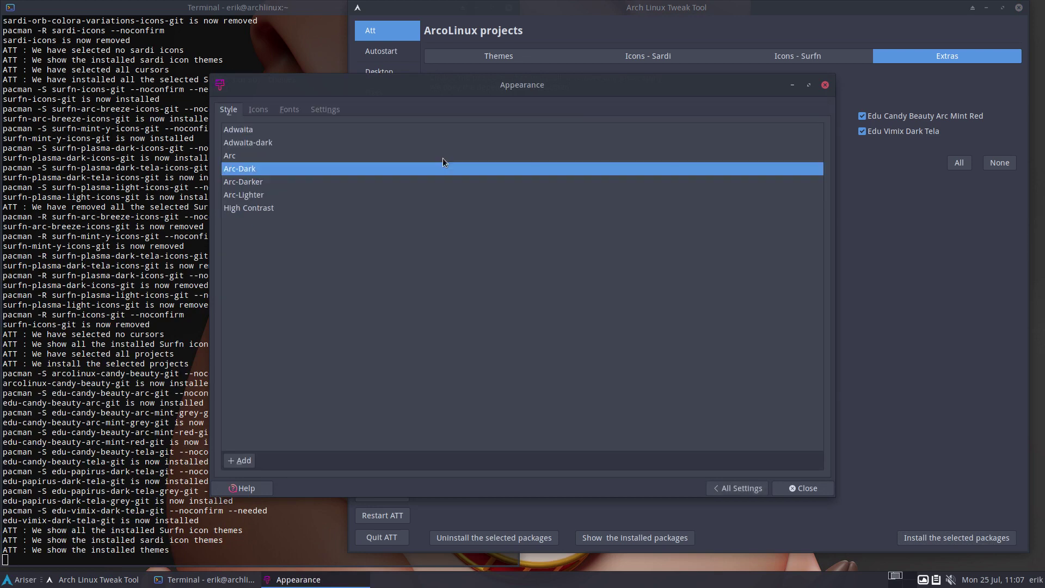
{"action": "left_click", "coordinate": [258, 109]}
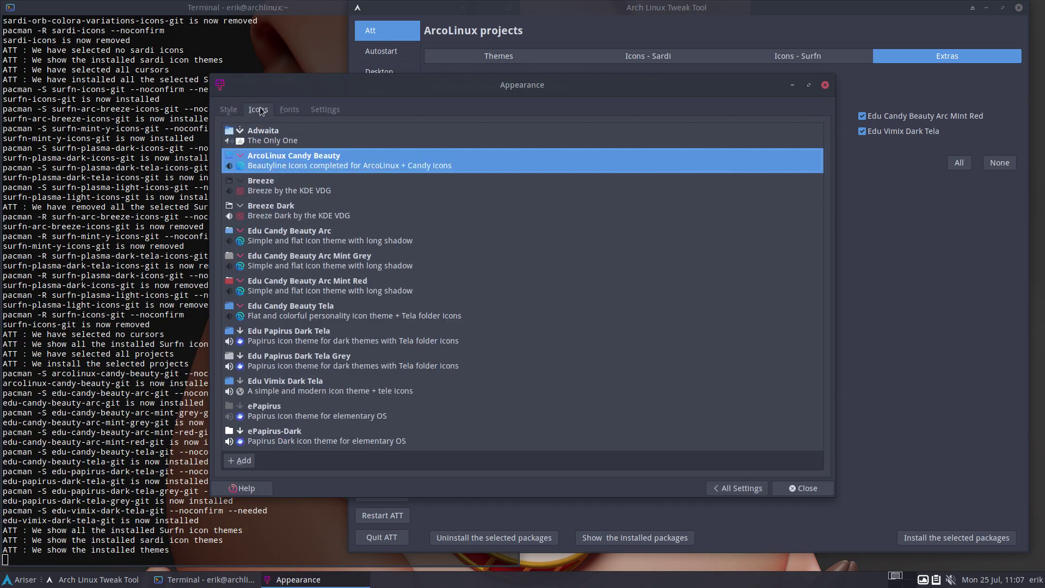
{"action": "left_click", "coordinate": [283, 185]}
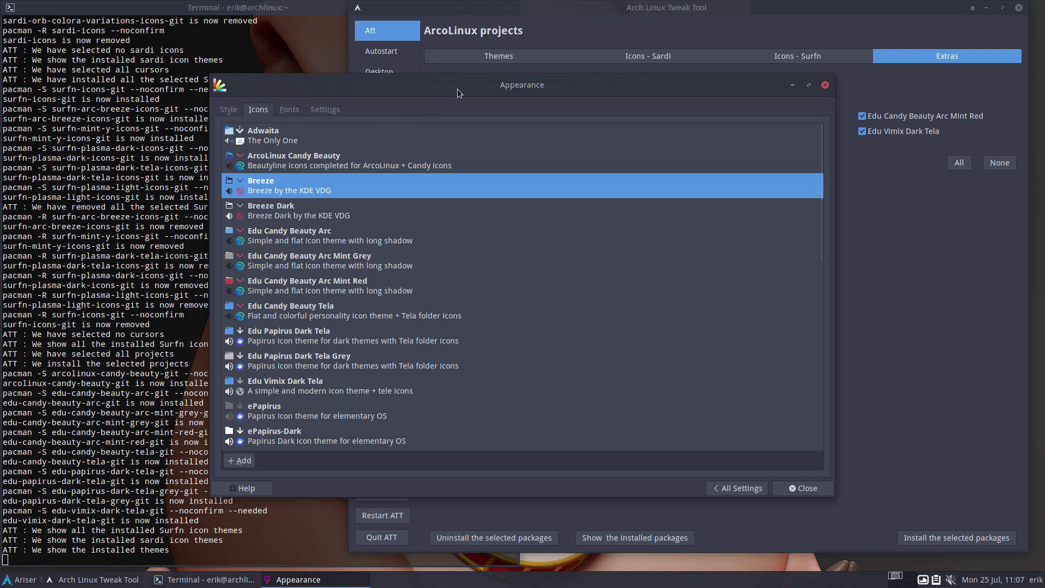
- Place a home-folder file manager beside Appearance and apply the Breeze Dark icon theme
{"action": "left_click_drag", "start_coordinate": [465, 85], "coordinate": [567, 88]}
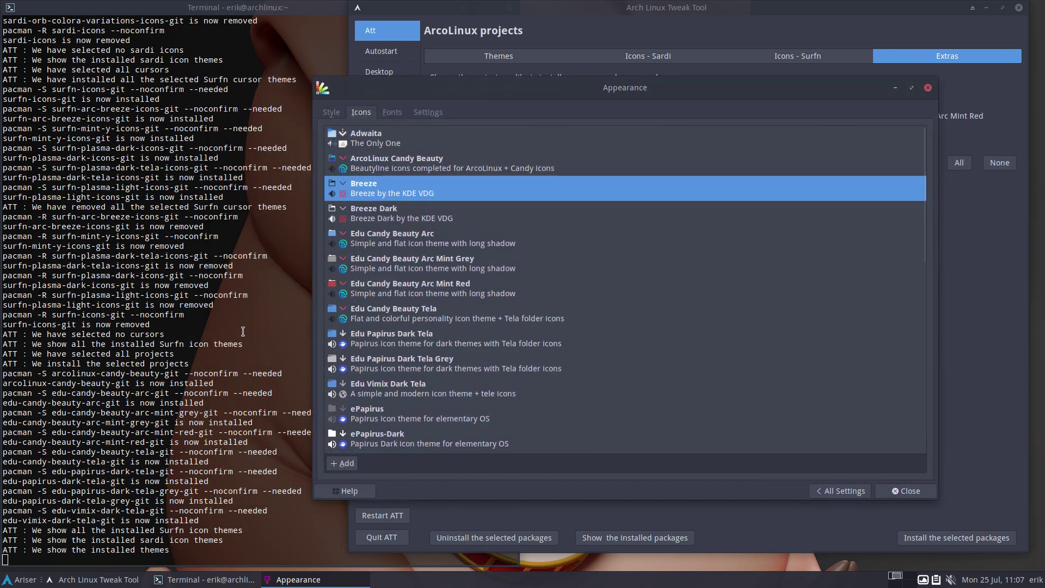
{"action": "key", "text": "super+e"}
{"action": "left_click_drag", "start_coordinate": [532, 98], "coordinate": [298, 46]}
{"action": "left_click_drag", "start_coordinate": [613, 137], "coordinate": [718, 158]}
{"action": "left_click", "coordinate": [524, 239]}
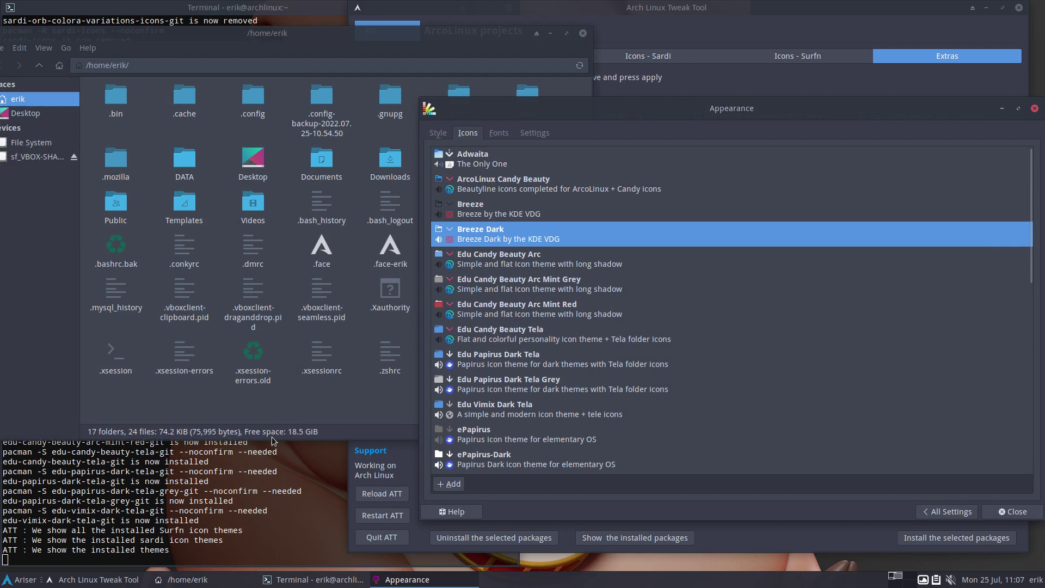
- Preview Edu Candy Beauty Arc, ArcoLinux Candy Beauty, Breeze Dark and Edu Candy Beauty Arc Mint Grey icons
{"action": "left_click", "coordinate": [7, 581]}
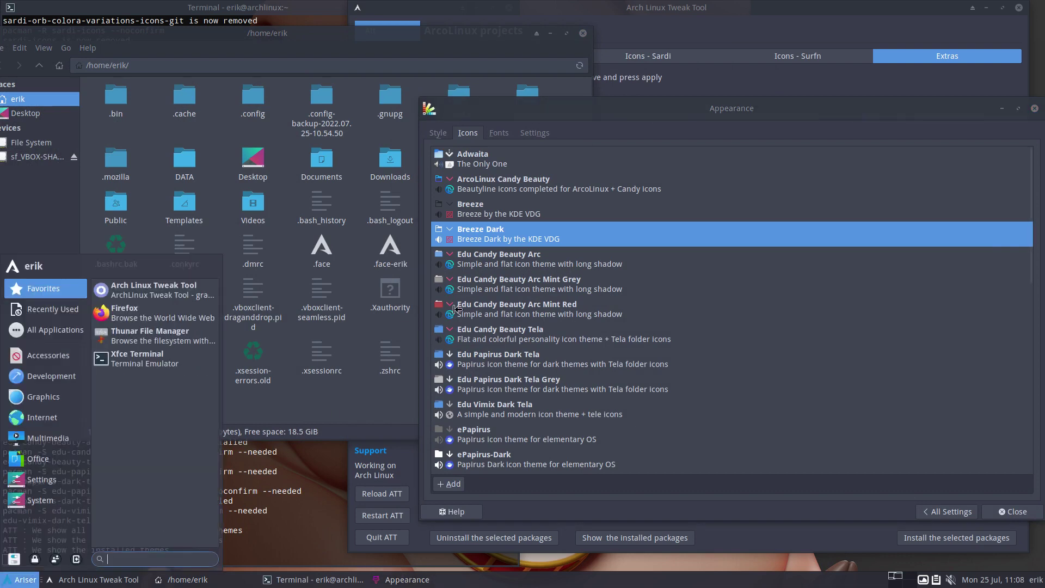
{"action": "left_click", "coordinate": [493, 266]}
{"action": "left_click", "coordinate": [20, 581]}
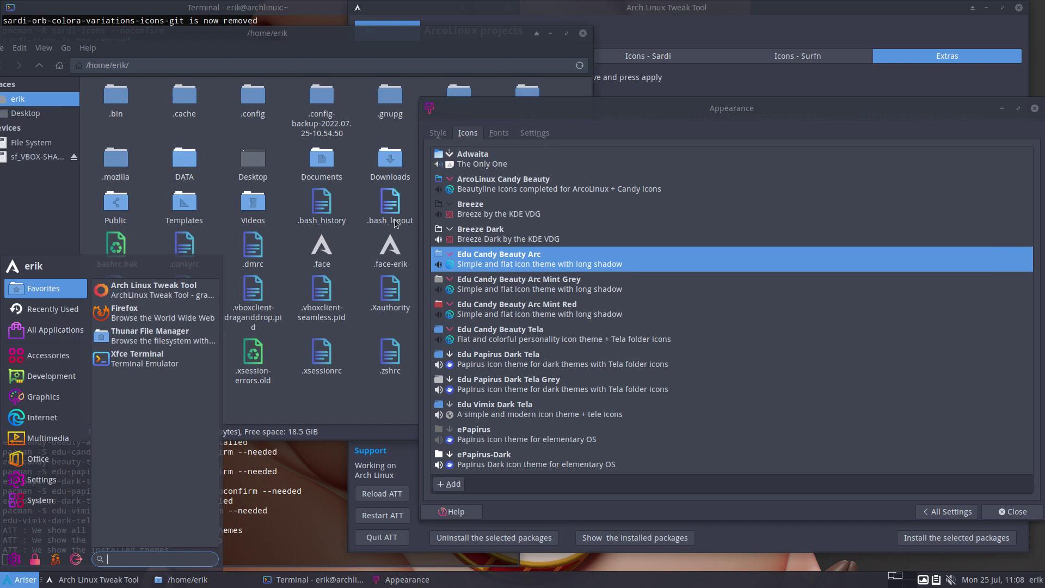
{"action": "left_click", "coordinate": [512, 196]}
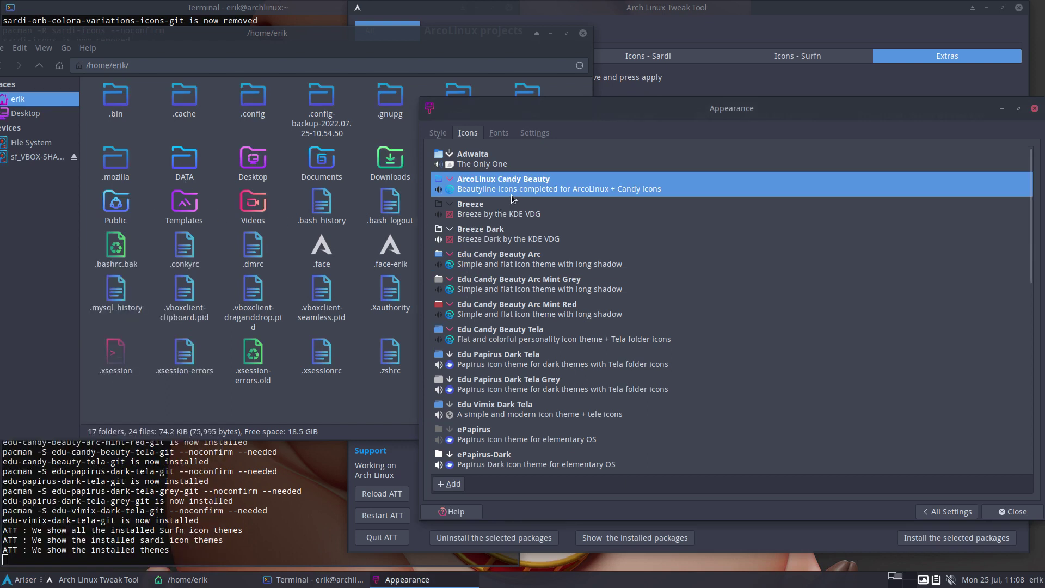
{"action": "left_click", "coordinate": [514, 240]}
{"action": "left_click", "coordinate": [518, 264]}
{"action": "left_click", "coordinate": [529, 290]}
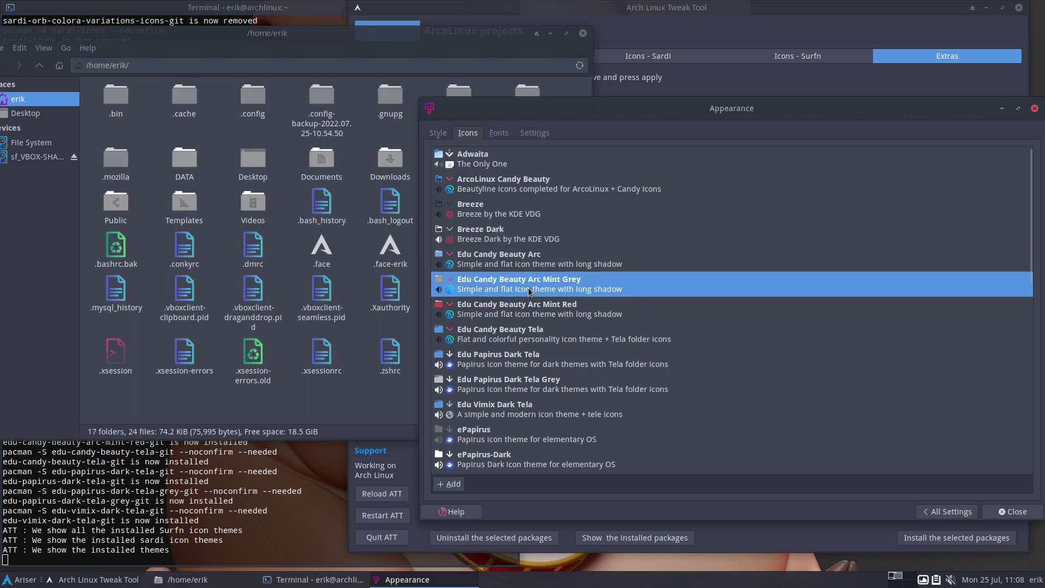
- Preview the Mint Red, Edu Candy Beauty Tela and Edu Papirus Dark Tela themes in the menu and settings apps
{"action": "left_click", "coordinate": [16, 580]}
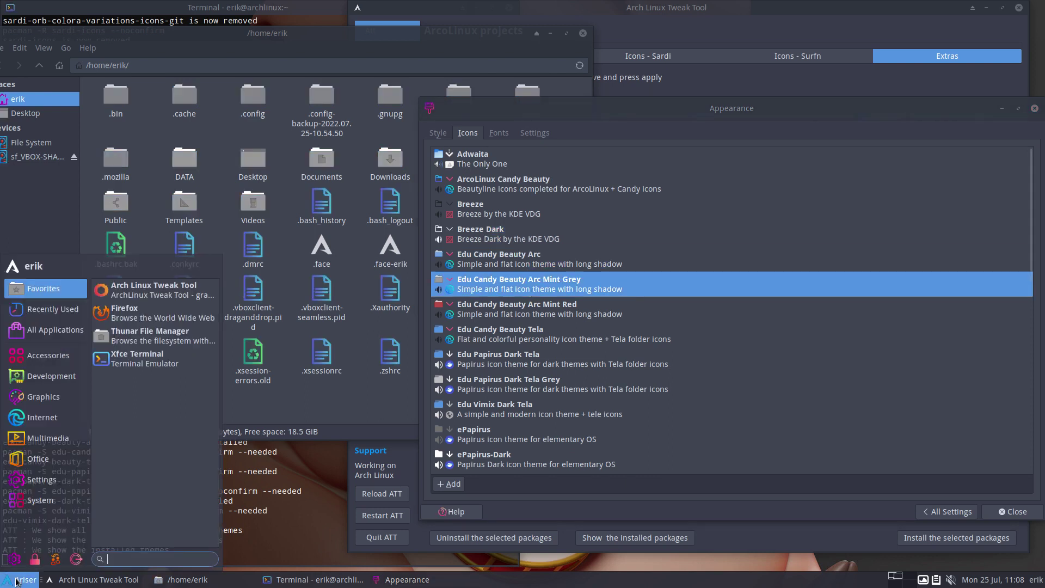
{"action": "left_click", "coordinate": [569, 329]}
{"action": "left_click", "coordinate": [568, 315]}
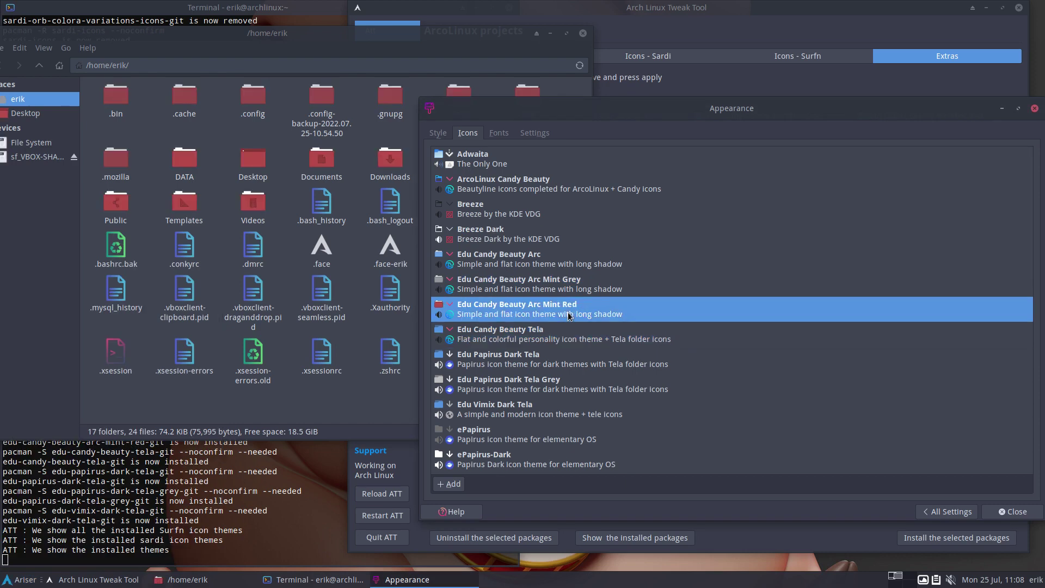
{"action": "left_click", "coordinate": [550, 339]}
{"action": "key", "text": "super"}
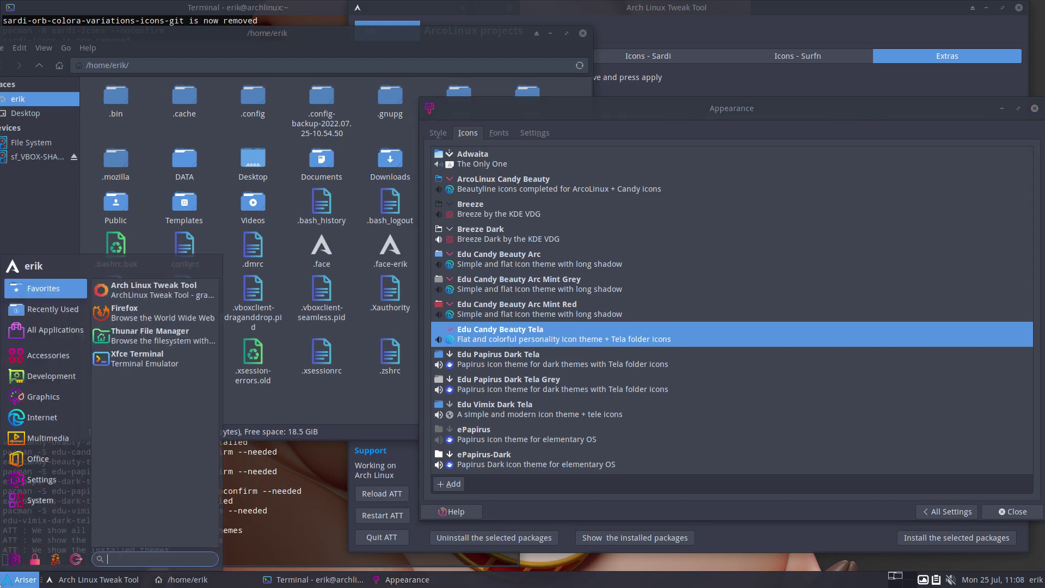
{"action": "left_click", "coordinate": [57, 481]}
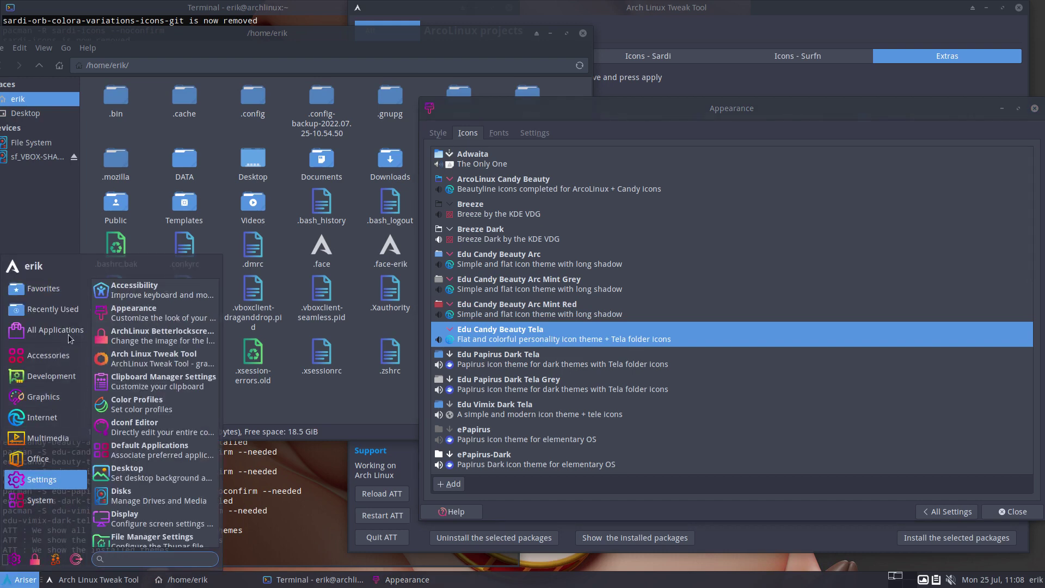
{"action": "left_click", "coordinate": [532, 368]}
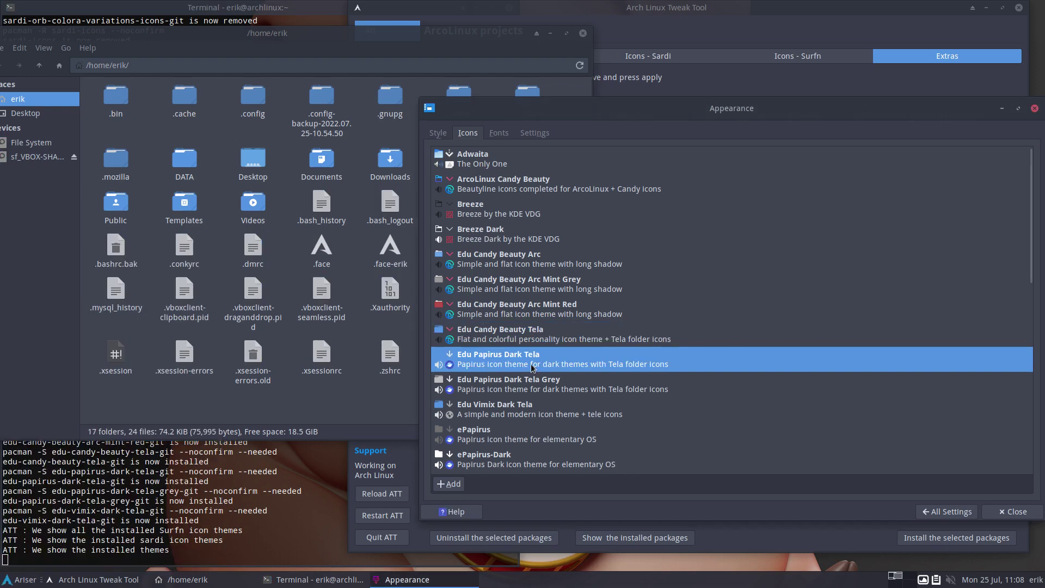
- Compare Edu Papirus Dark Tela Grey with Edu Vimix Dark Tela, settle on Papirus Dark Tela Grey, and close Appearance
{"action": "left_click", "coordinate": [22, 578]}
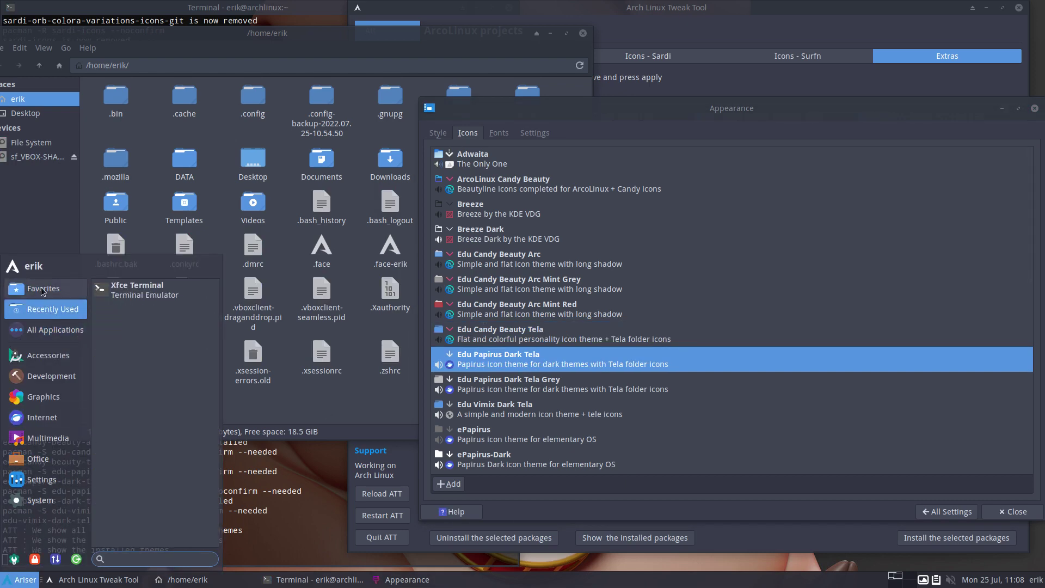
{"action": "key", "text": "Escape"}
{"action": "key", "text": "Down"}
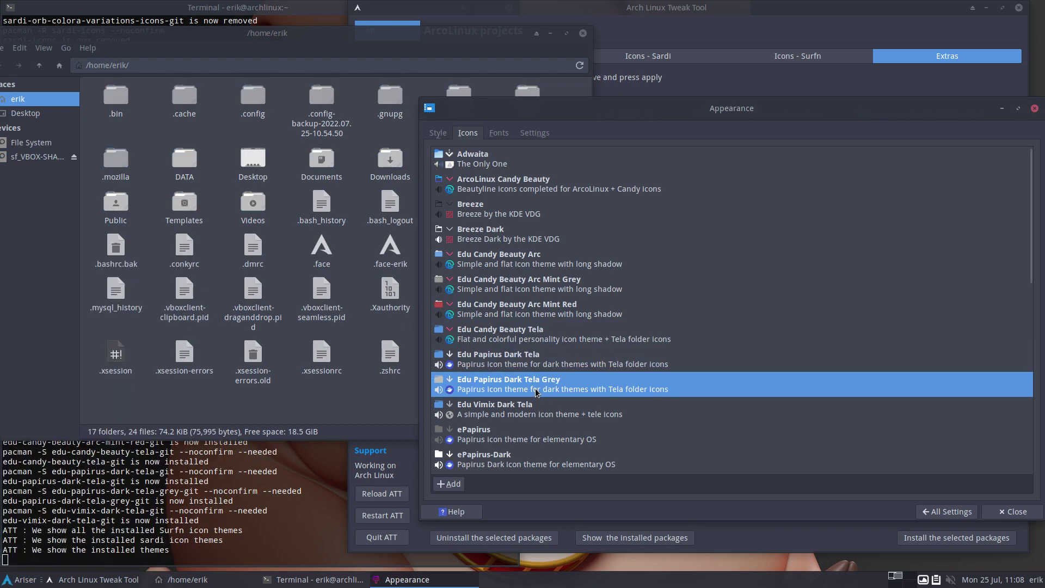
{"action": "left_click", "coordinate": [23, 579]}
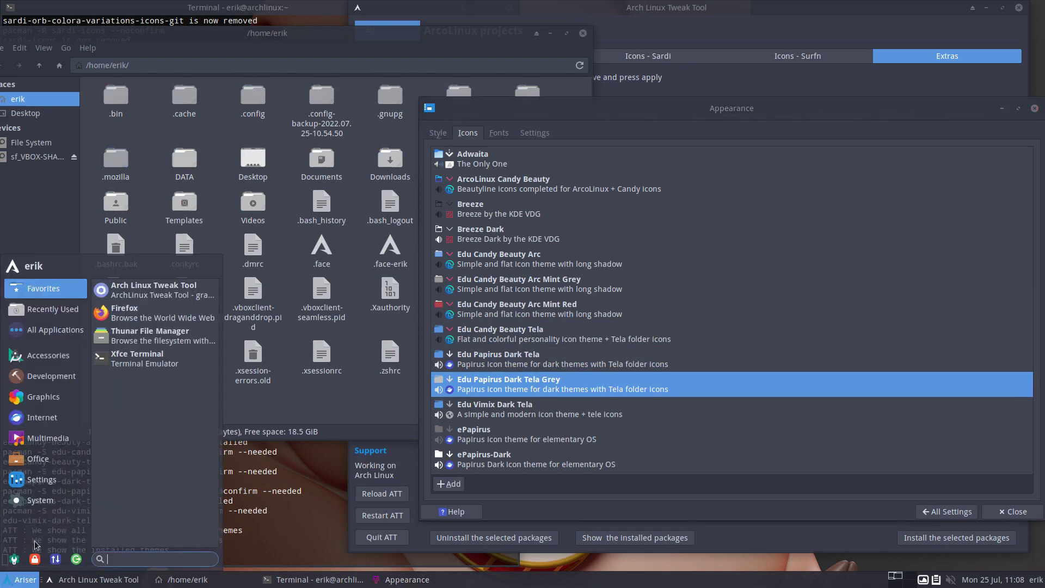
{"action": "left_click", "coordinate": [516, 416]}
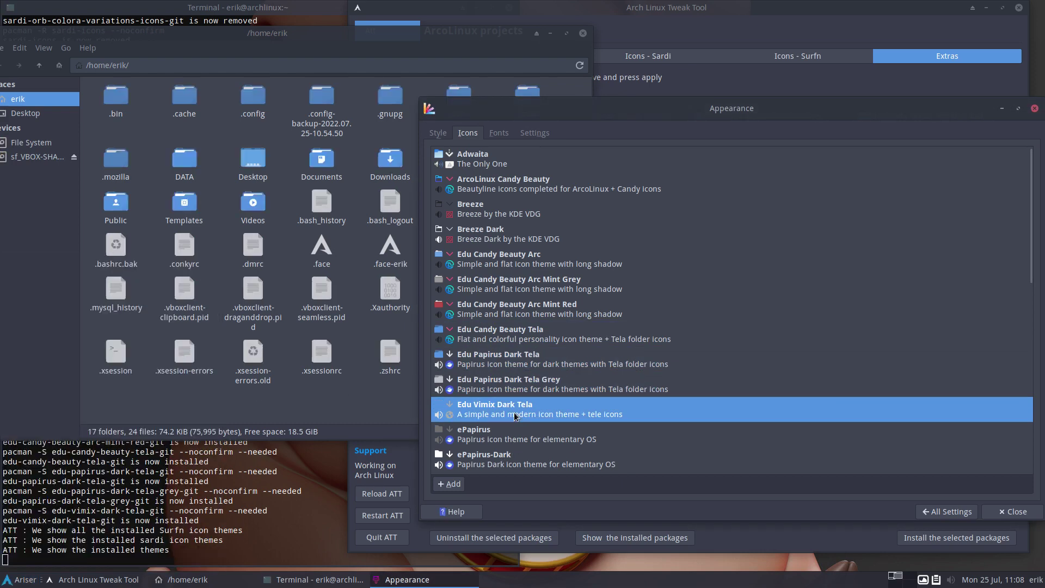
{"action": "left_click", "coordinate": [23, 579]}
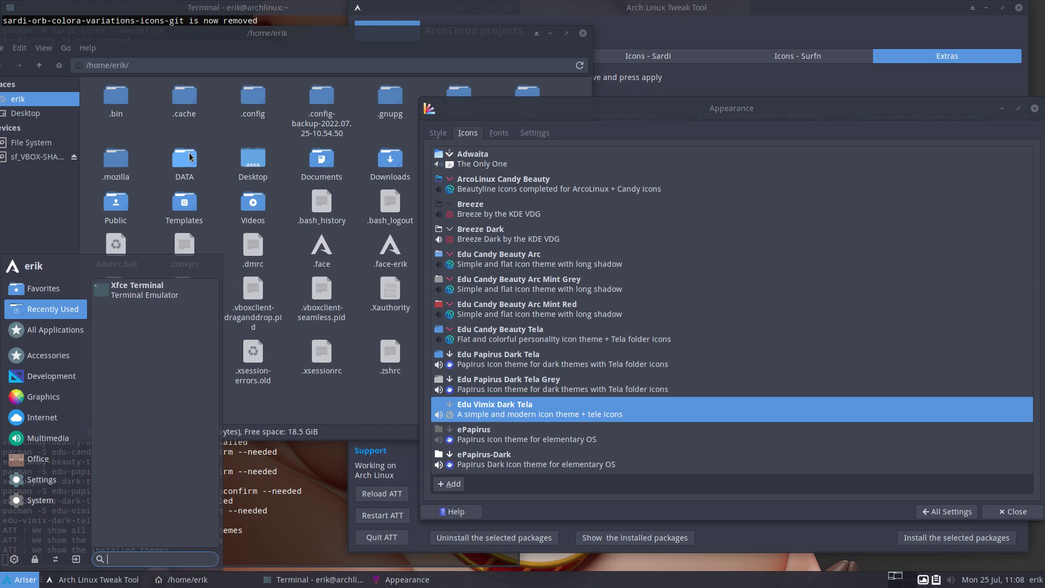
{"action": "left_click", "coordinate": [792, 379]}
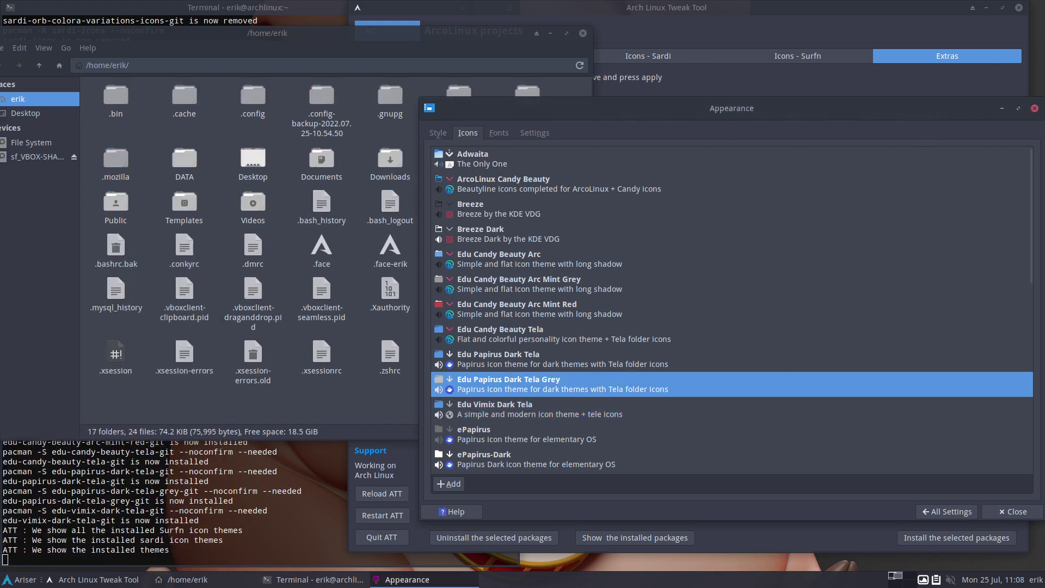
{"action": "left_click", "coordinate": [1034, 108]}
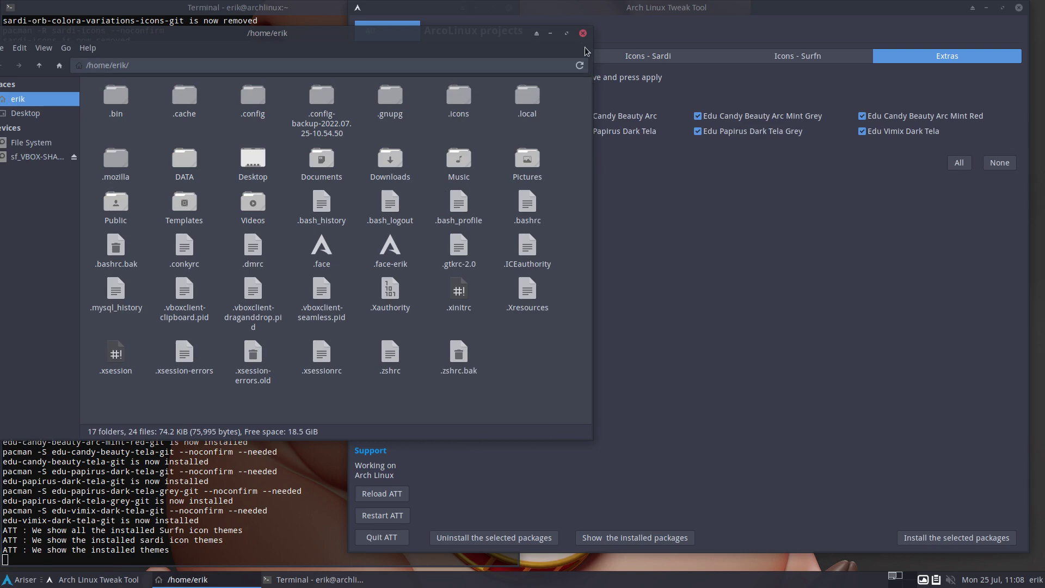
- Close the home folder and uninstall all eight checked Candy Beauty and Edu Extras packages, then refresh their status
{"action": "left_click", "coordinate": [582, 33]}
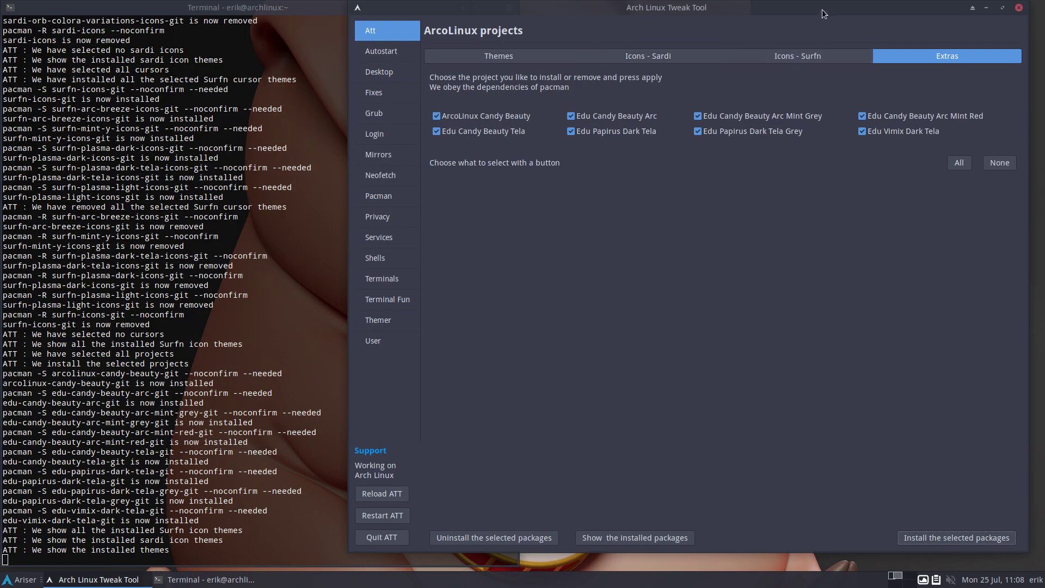
{"action": "left_click_drag", "start_coordinate": [821, 9], "coordinate": [625, 20]}
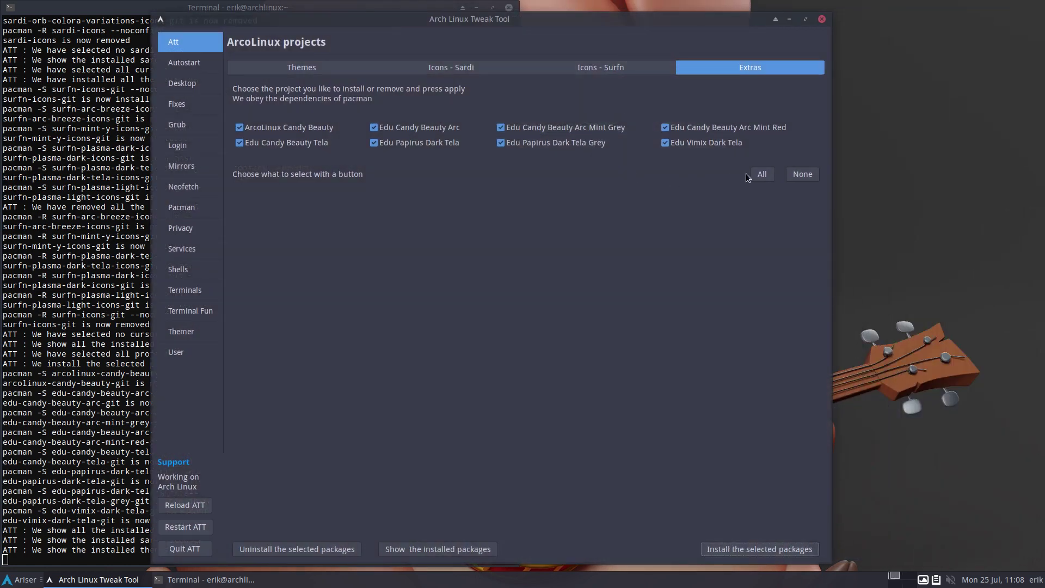
{"action": "left_click", "coordinate": [334, 549]}
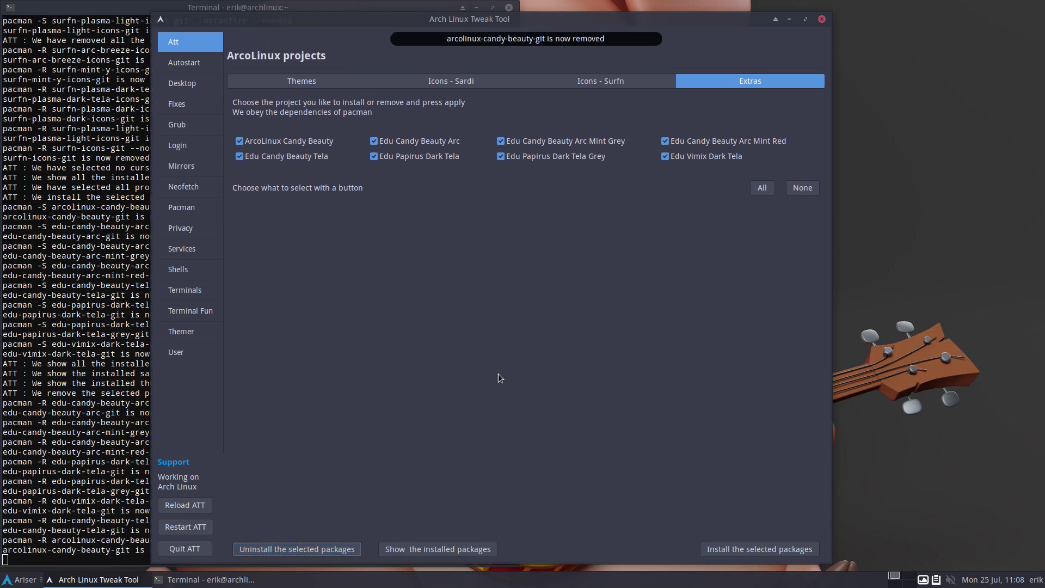
{"action": "left_click", "coordinate": [424, 549]}
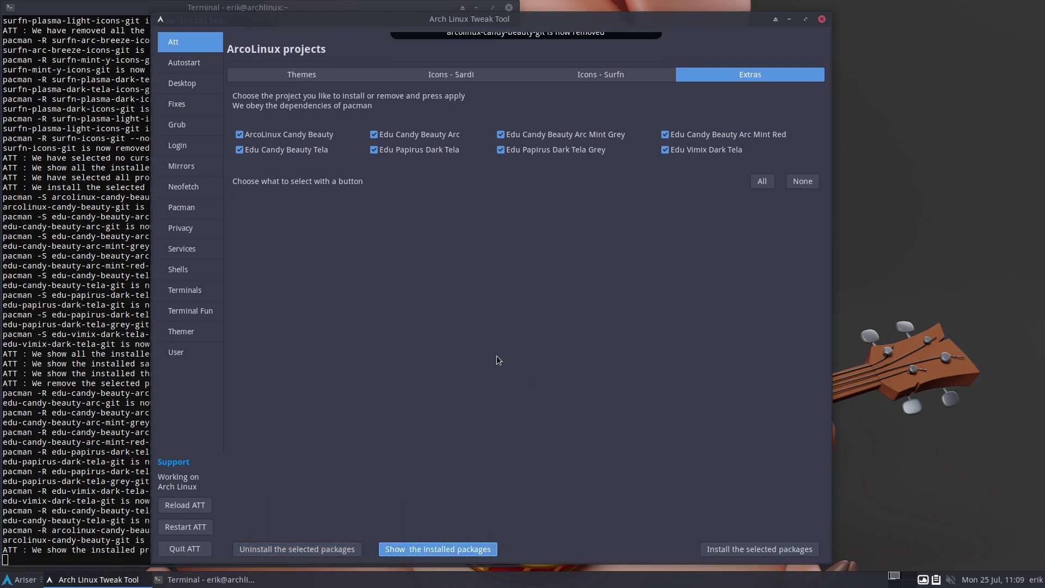